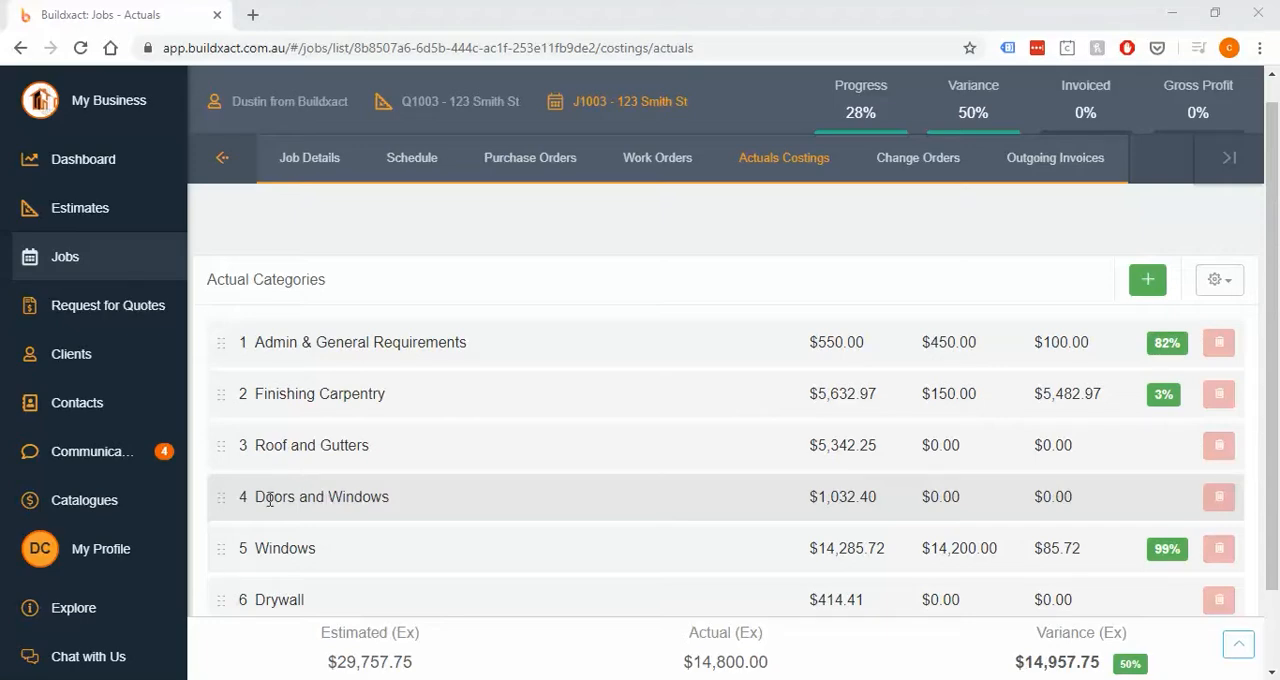
# - Expand the Doors and Windows category and start an order for its Labour (Door Internal) item
pyautogui.moveTo(255, 497); pyautogui.dragTo(412, 515)
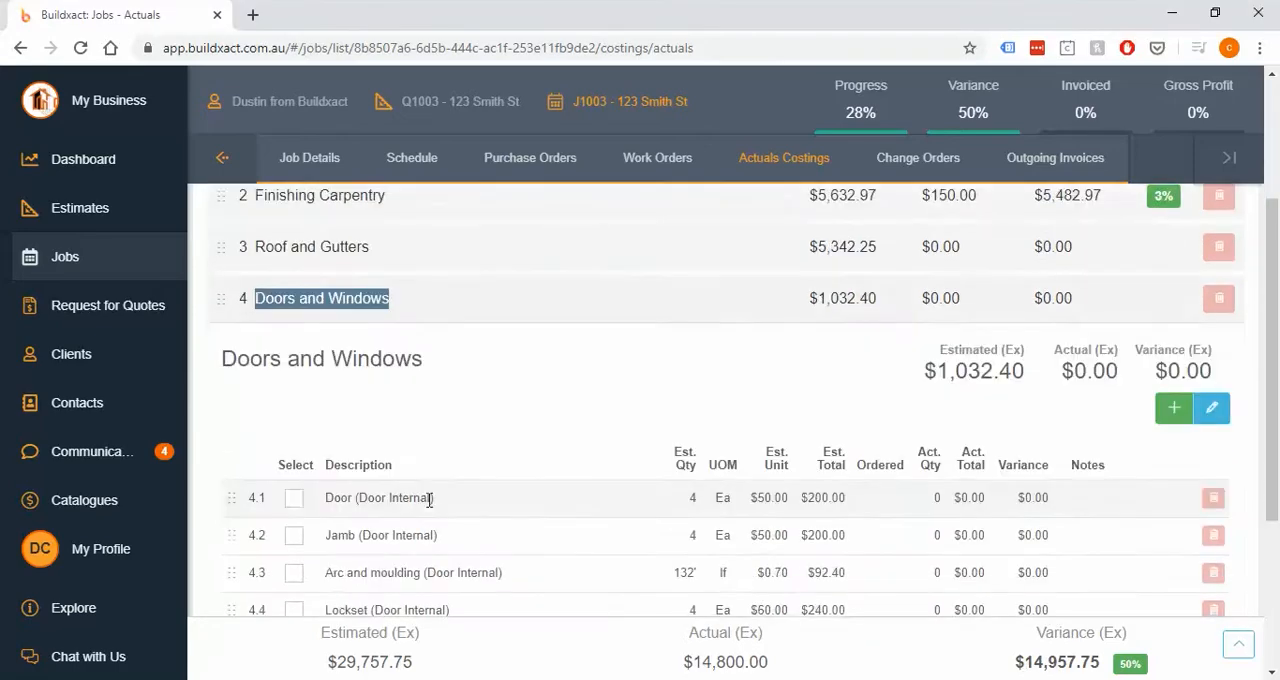
pyautogui.moveTo(322, 568); pyautogui.dragTo(482, 580)
pyautogui.click(296, 569)
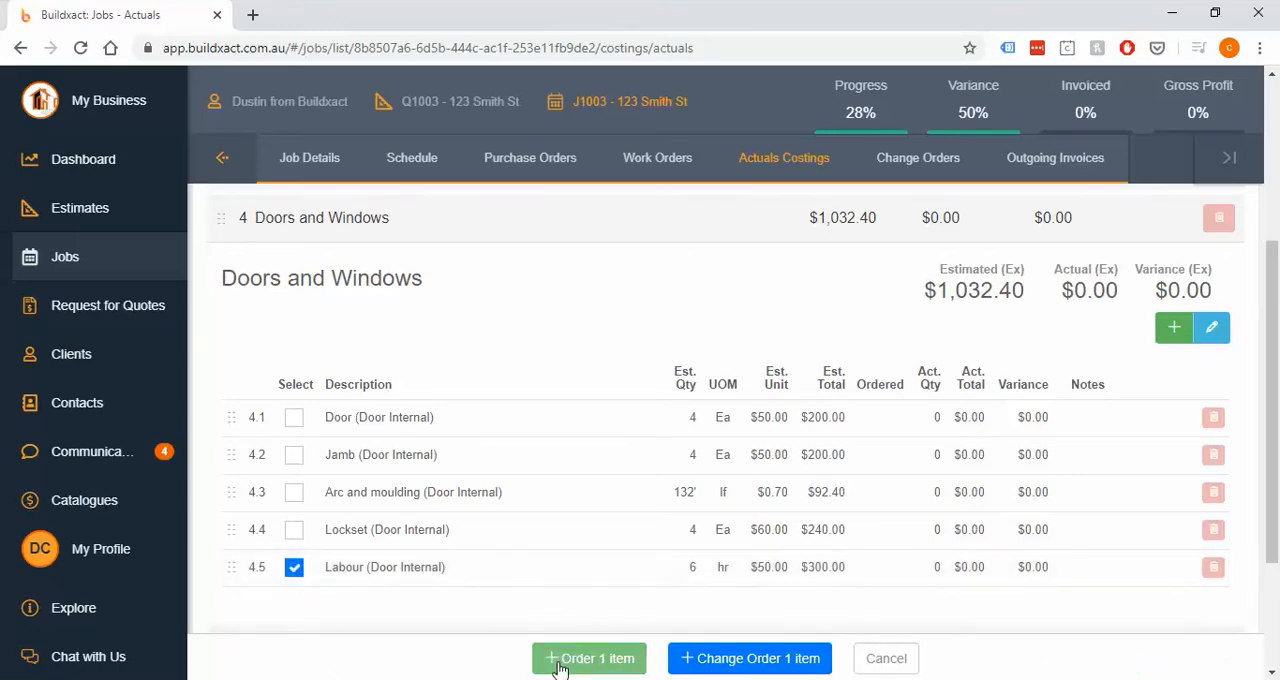
pyautogui.click(584, 660)
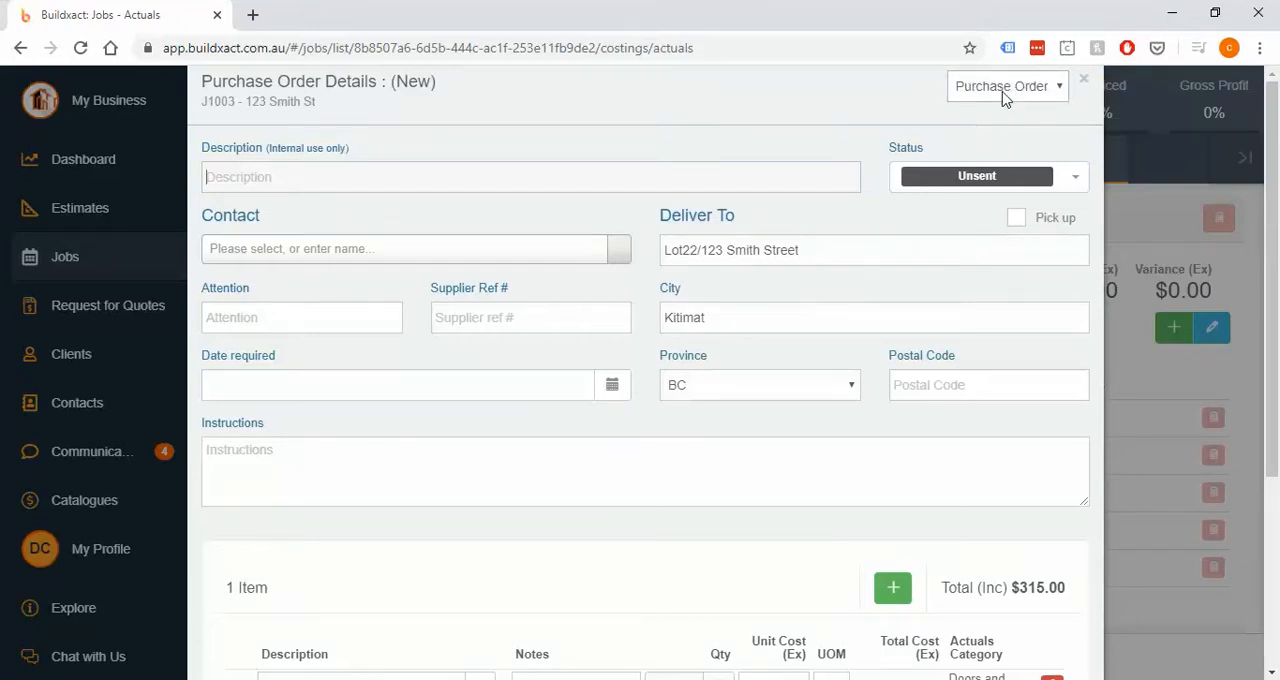
# - Change the new order's type from a purchase order to a Work Order
pyautogui.click(1005, 94)
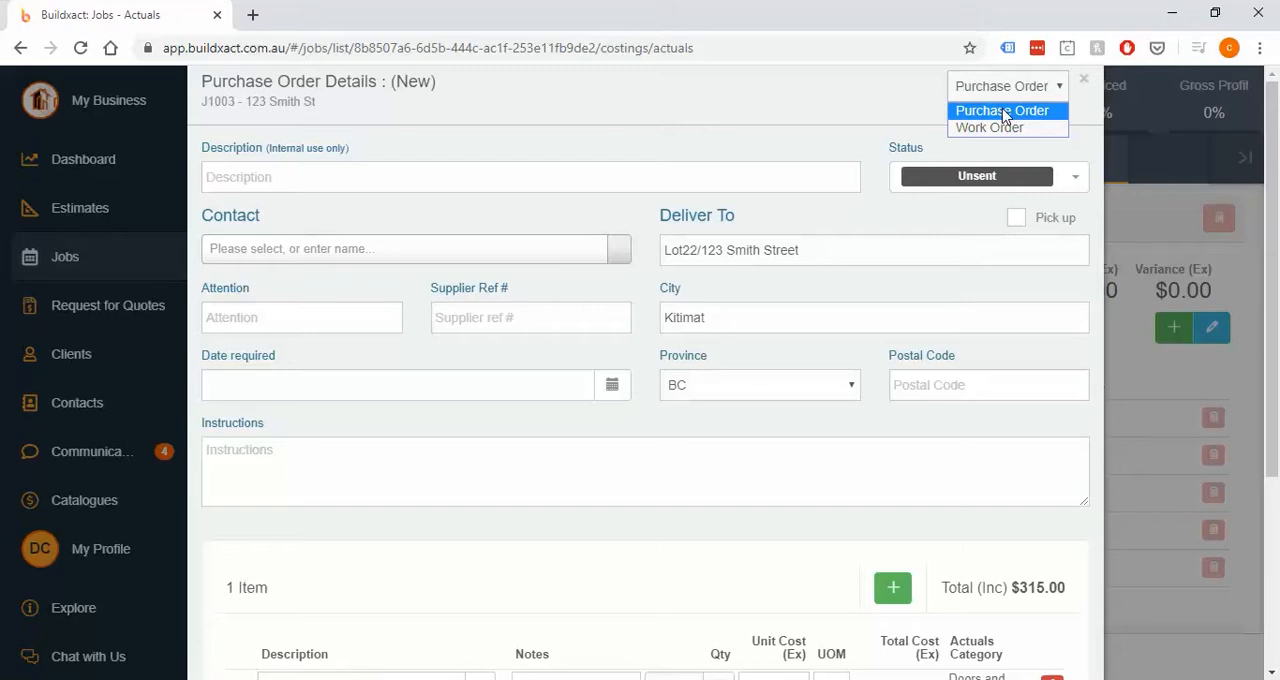
pyautogui.click(1005, 112)
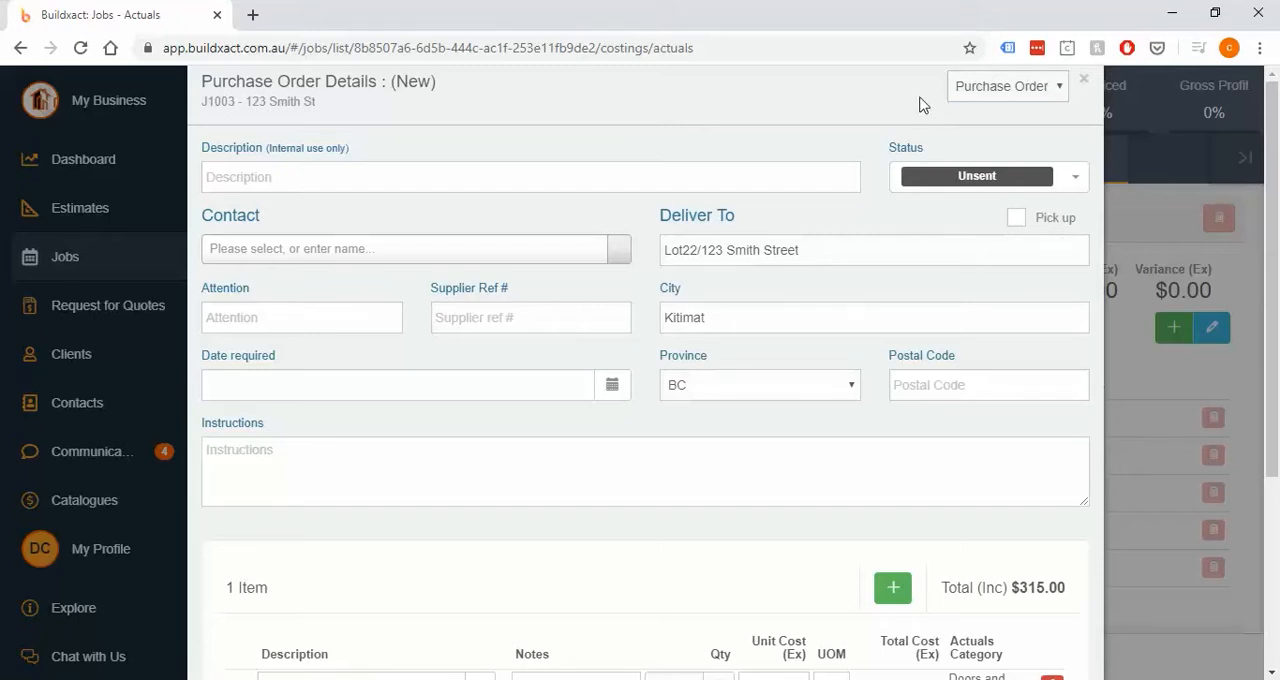
pyautogui.click(973, 96)
pyautogui.click(983, 128)
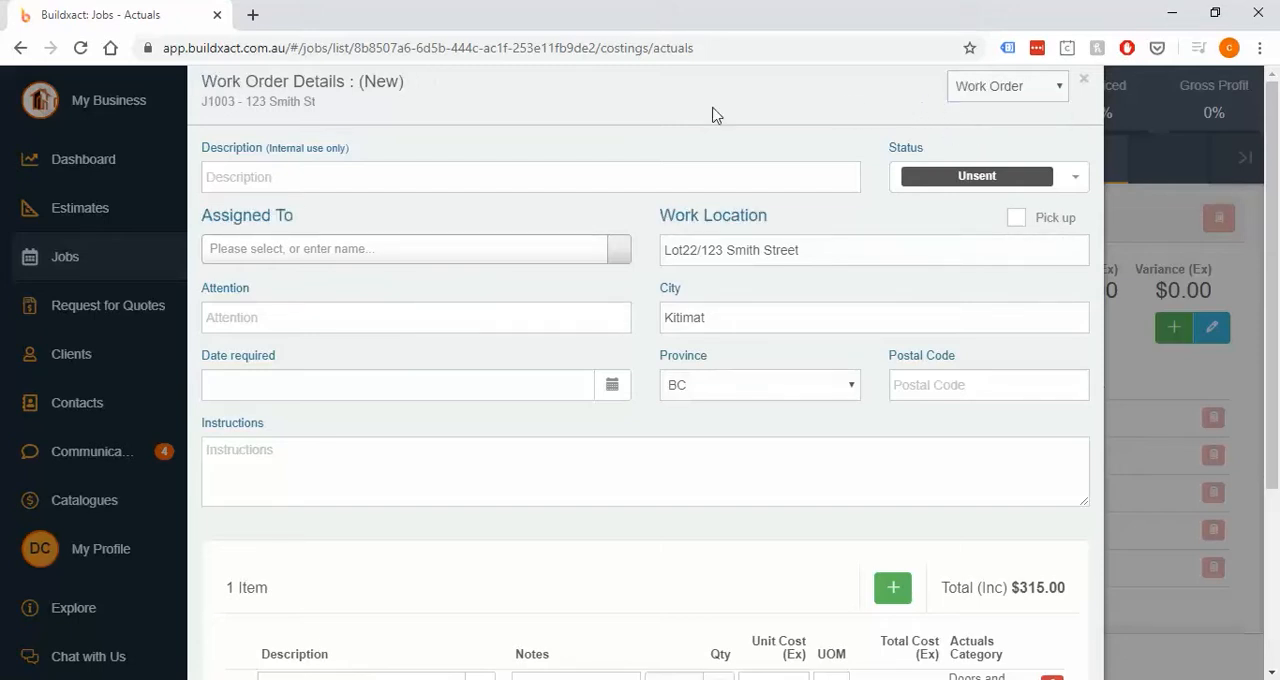
pyautogui.moveTo(340, 216); pyautogui.dragTo(200, 220)
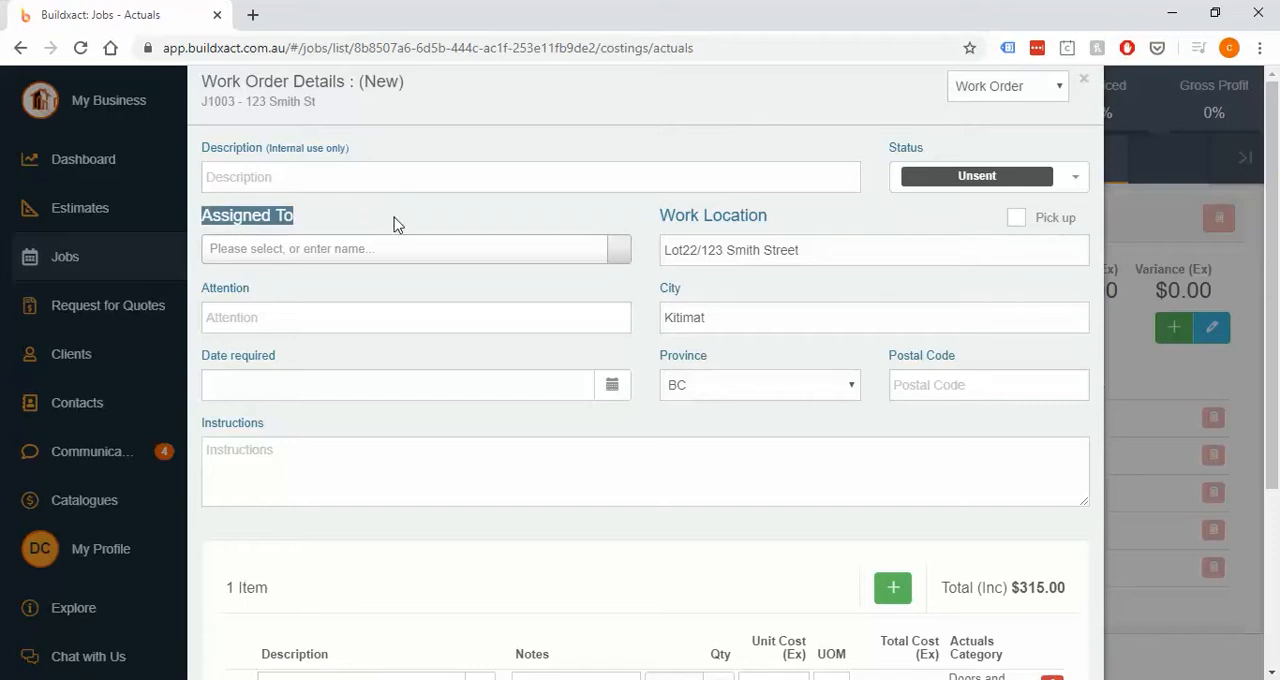
pyautogui.click(960, 178)
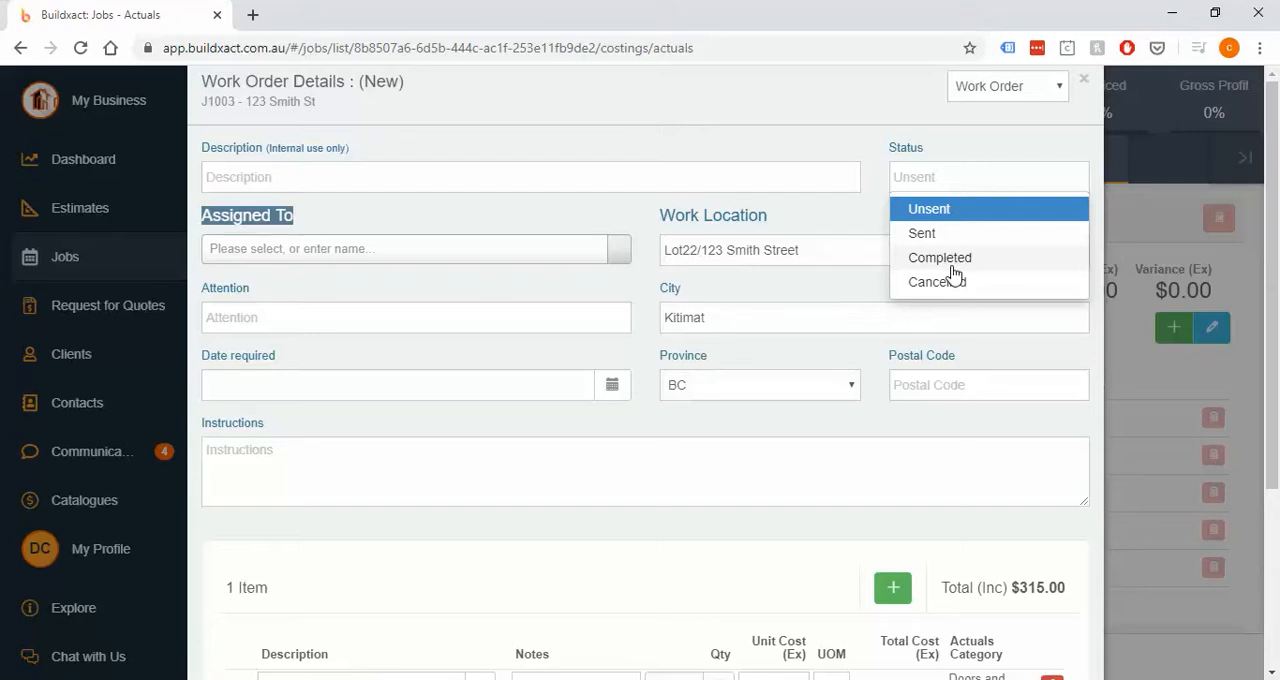
pyautogui.click(616, 457)
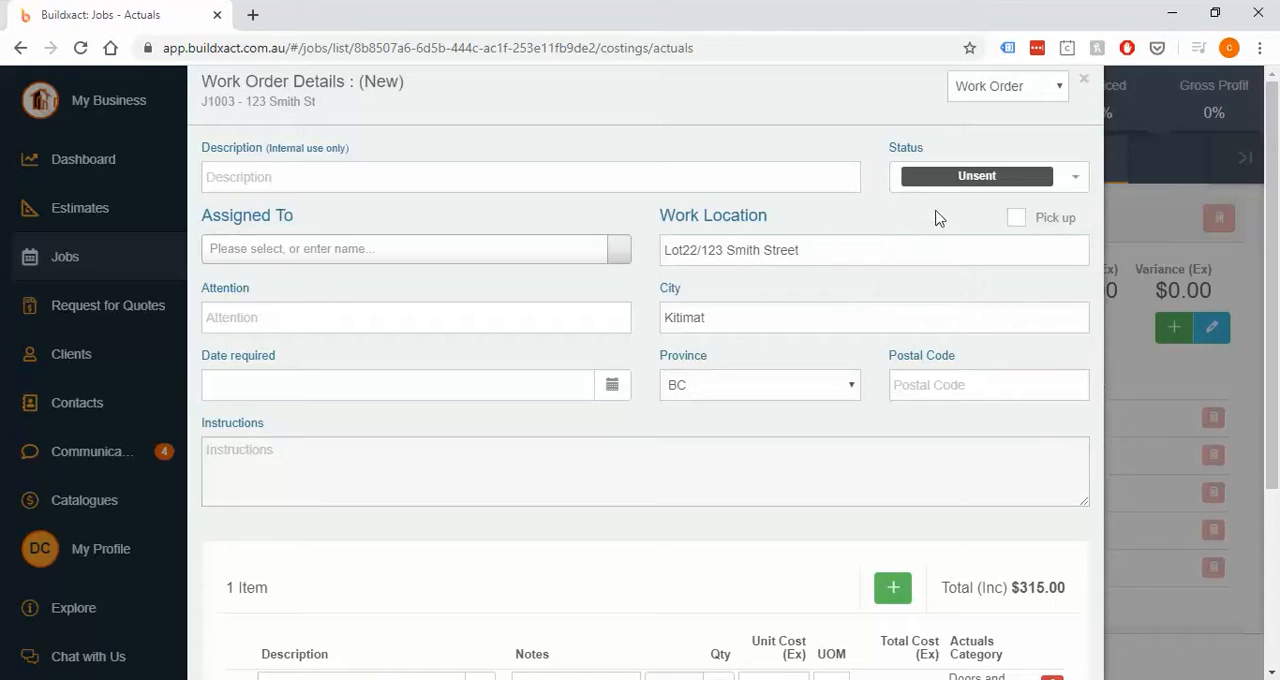
pyautogui.click(962, 177)
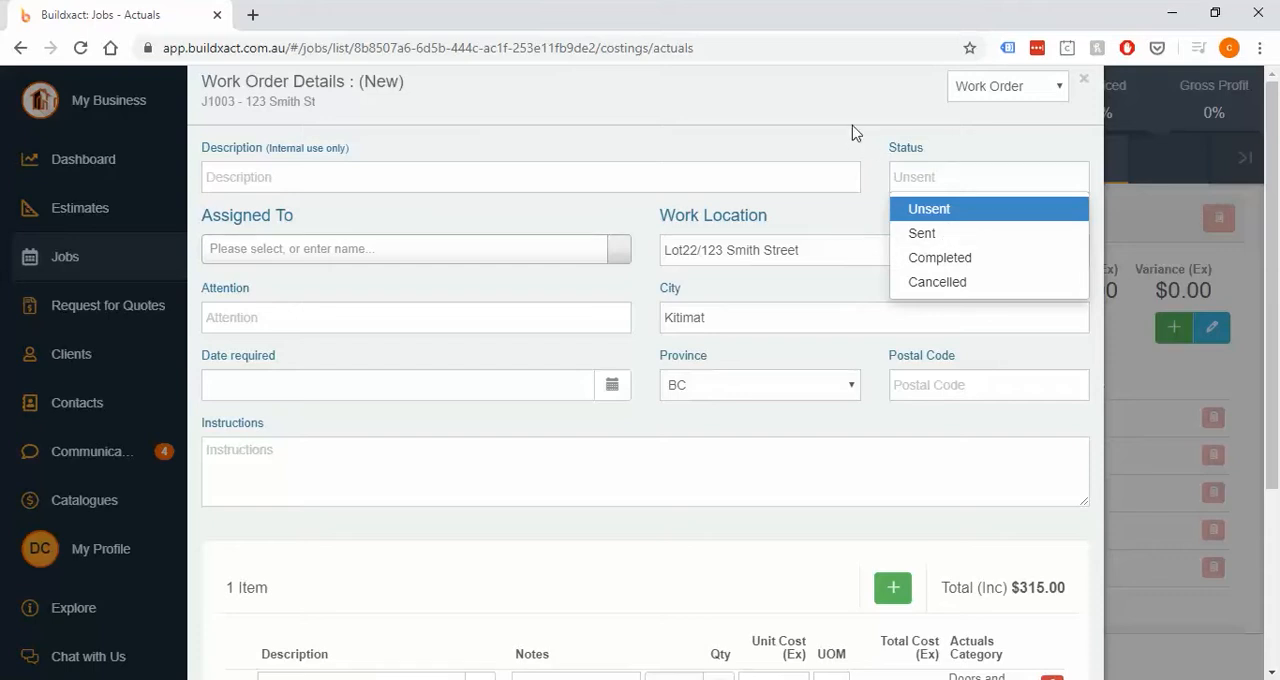
pyautogui.click(780, 130)
# - Enter "Labour to install" as the work order description and assign the order to the second D & C Contracting contact
pyautogui.click(686, 165)
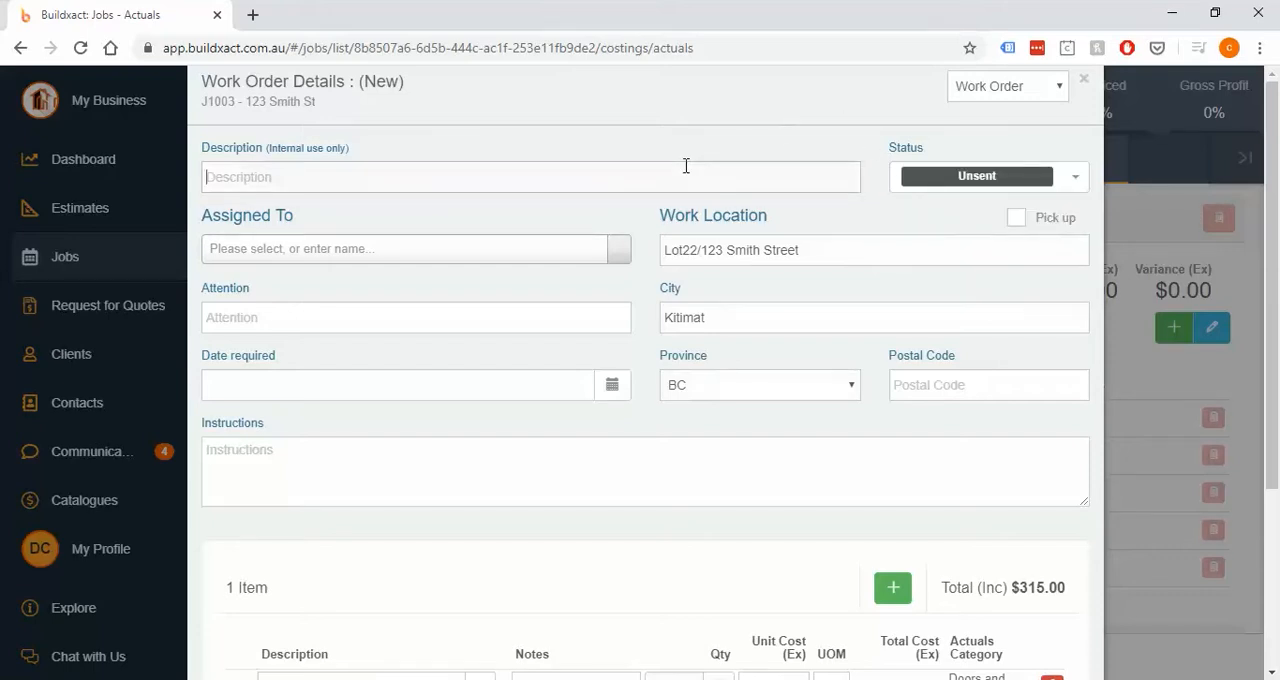
pyautogui.write('Labour to ')
pyautogui.write('install')
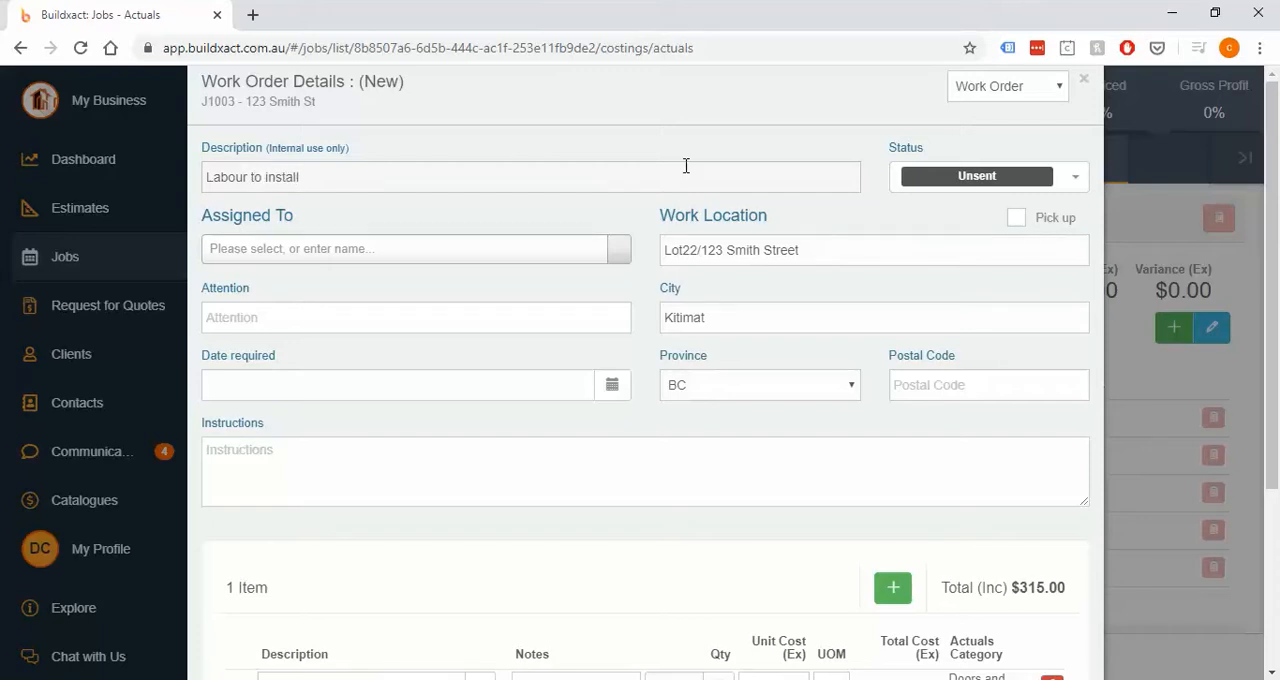
pyautogui.click(478, 258)
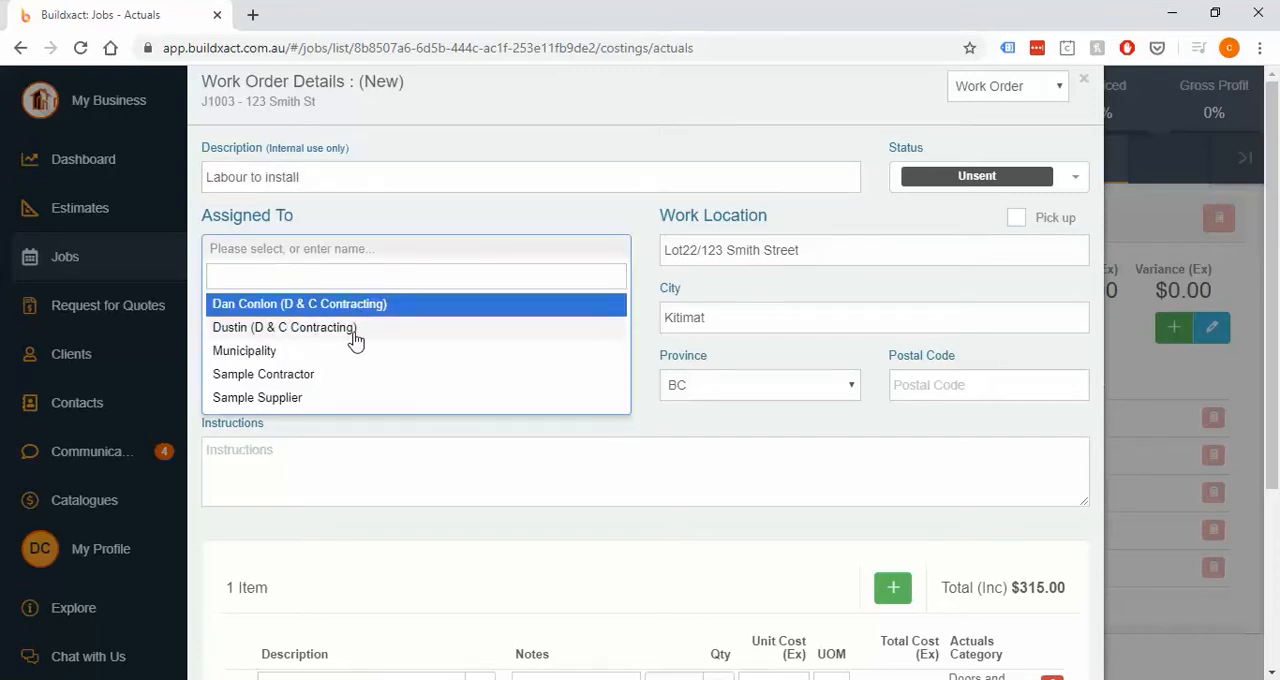
pyautogui.click(283, 330)
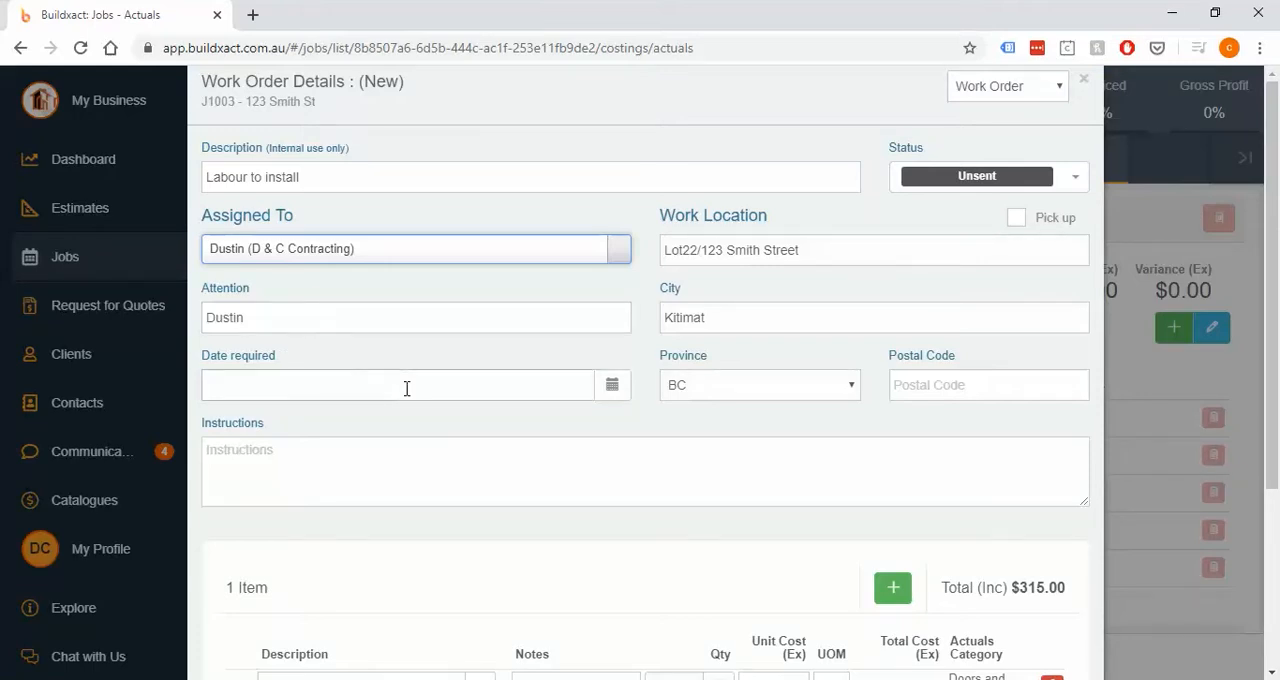
pyautogui.click(272, 273)
pyautogui.scroll(-3, 286, 292)
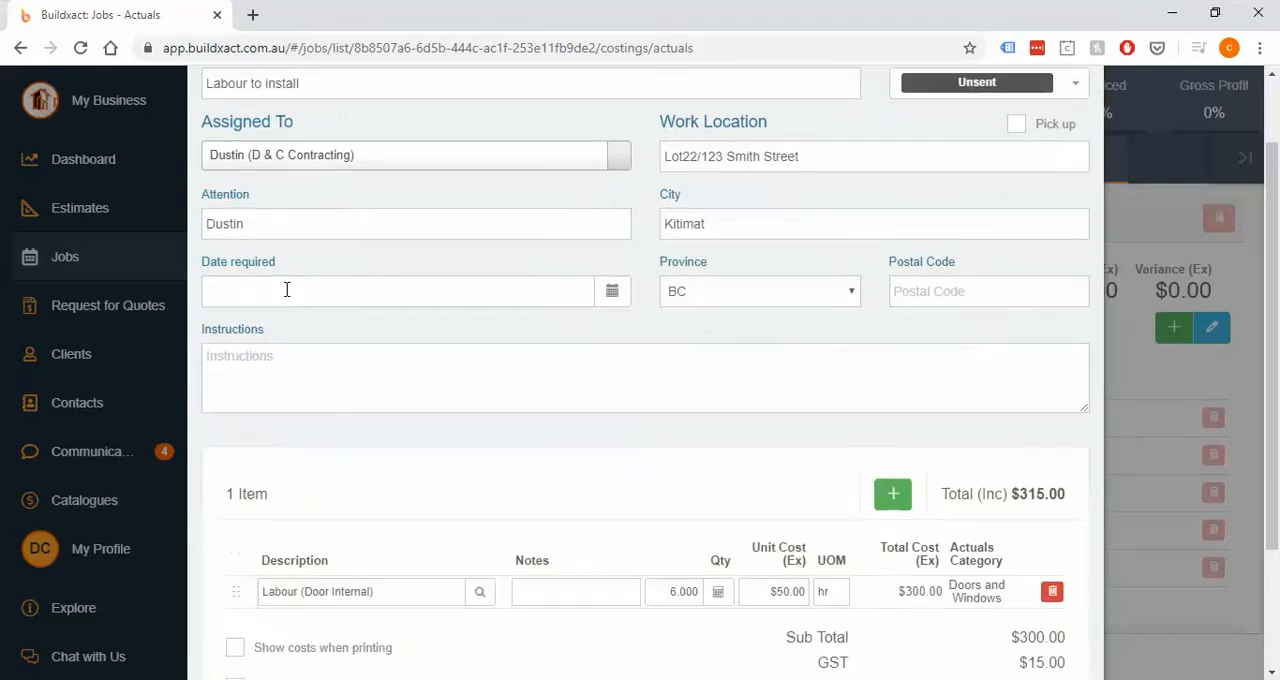
pyautogui.click(660, 507)
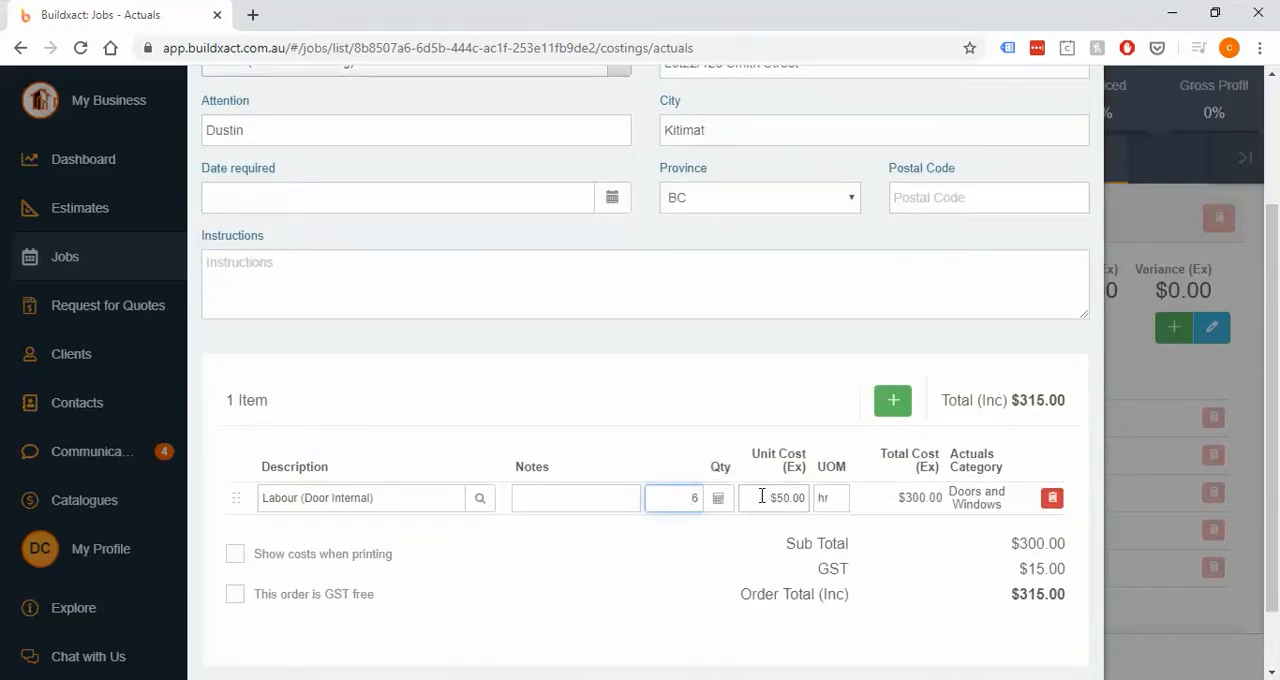
pyautogui.click(760, 498)
pyautogui.click(843, 500)
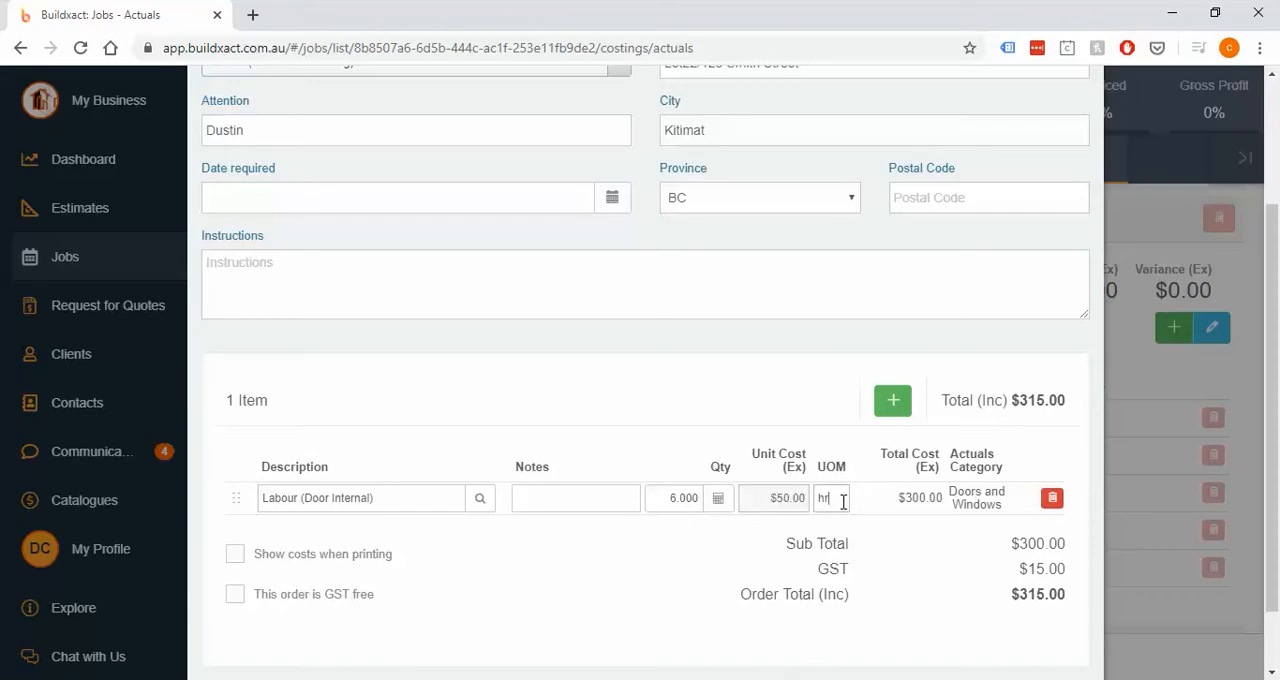
pyautogui.scroll(3, 938, 371)
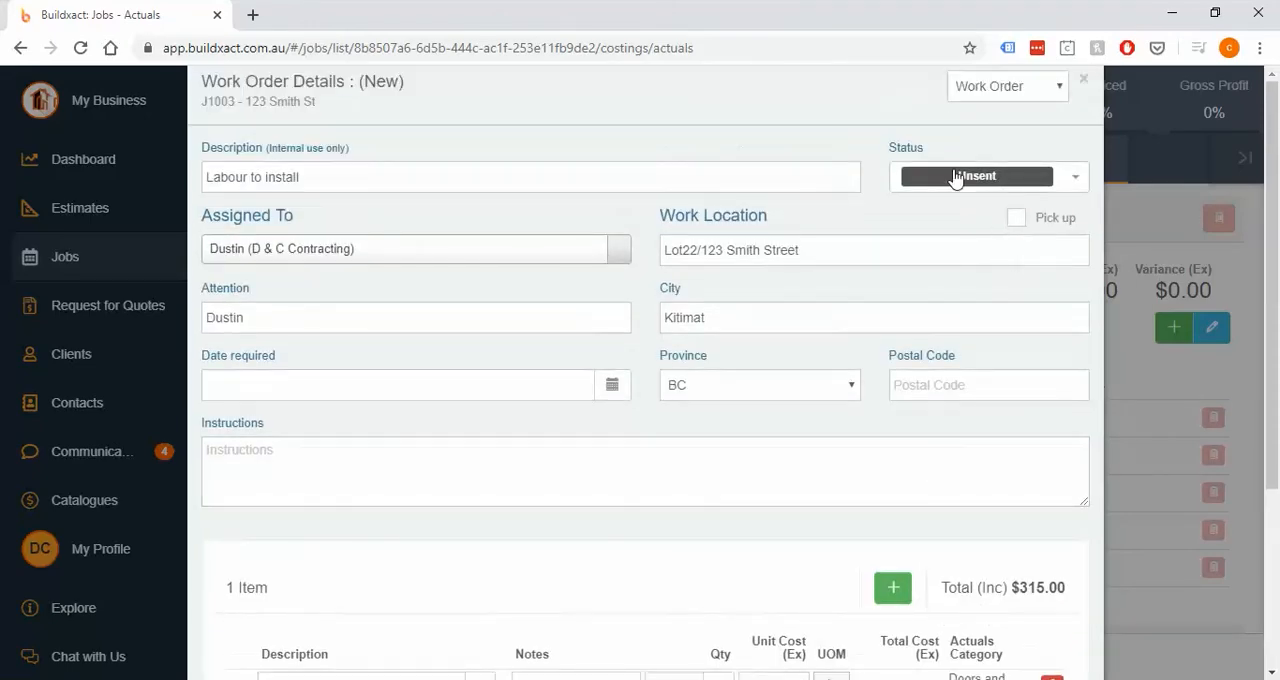
# - Set the work order's status to Completed
pyautogui.click(957, 177)
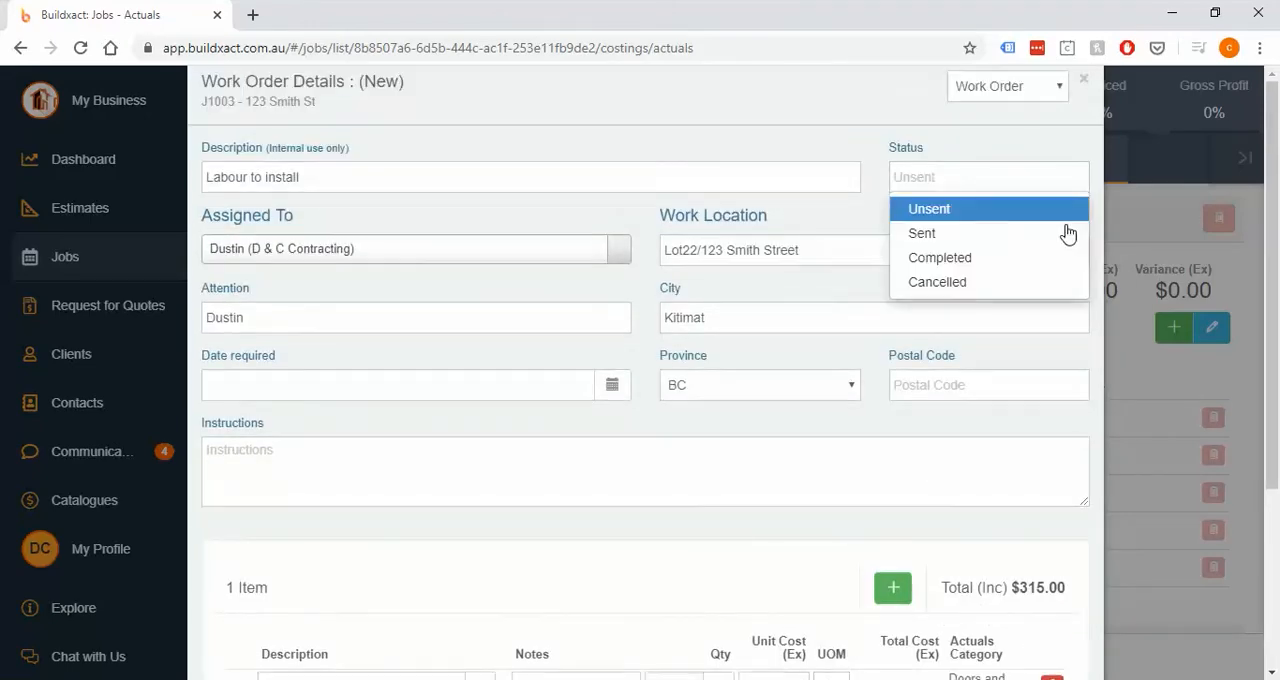
pyautogui.click(940, 258)
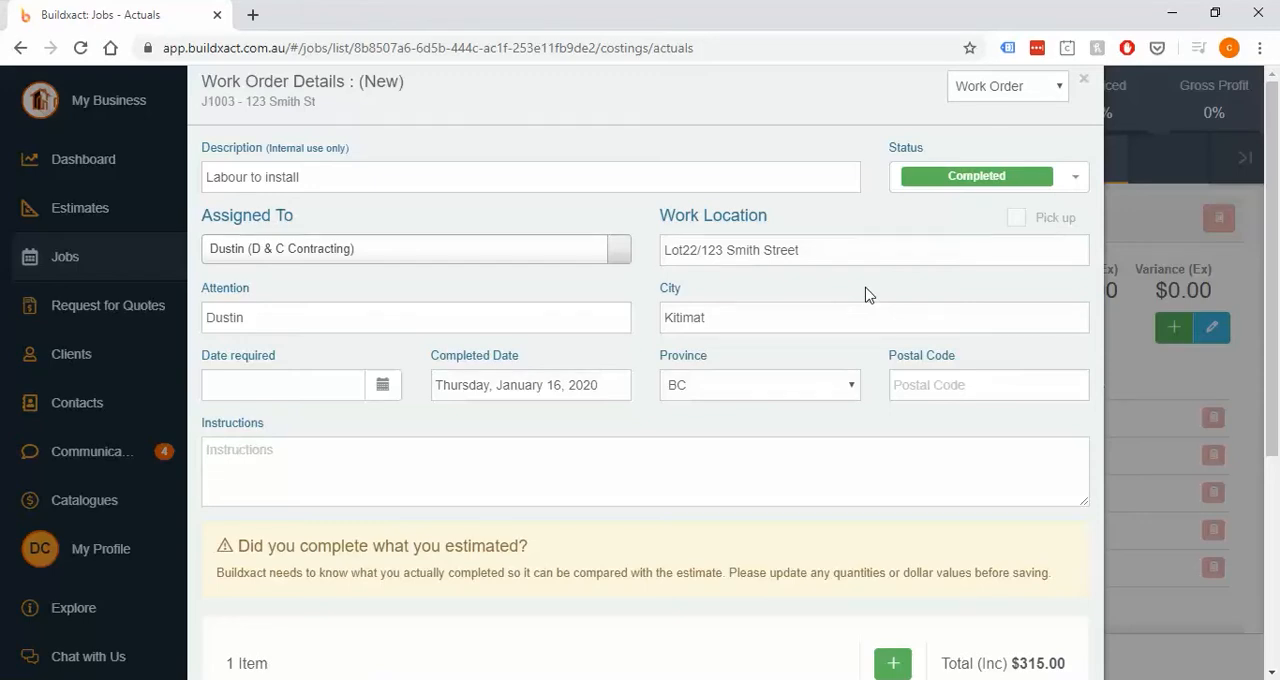
pyautogui.moveTo(240, 546); pyautogui.dragTo(560, 562)
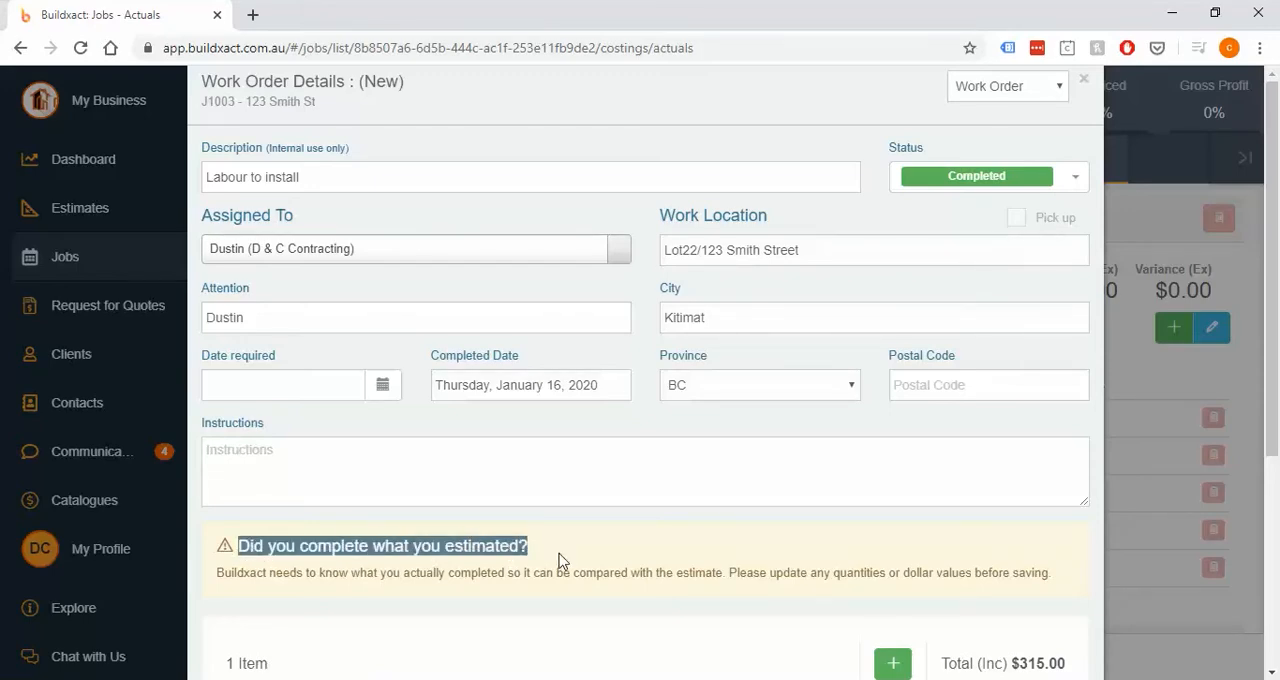
# - Set the Labour (Door Internal) item's quantity to 4 as the hours actually completed
pyautogui.scroll(-3, 603, 542)
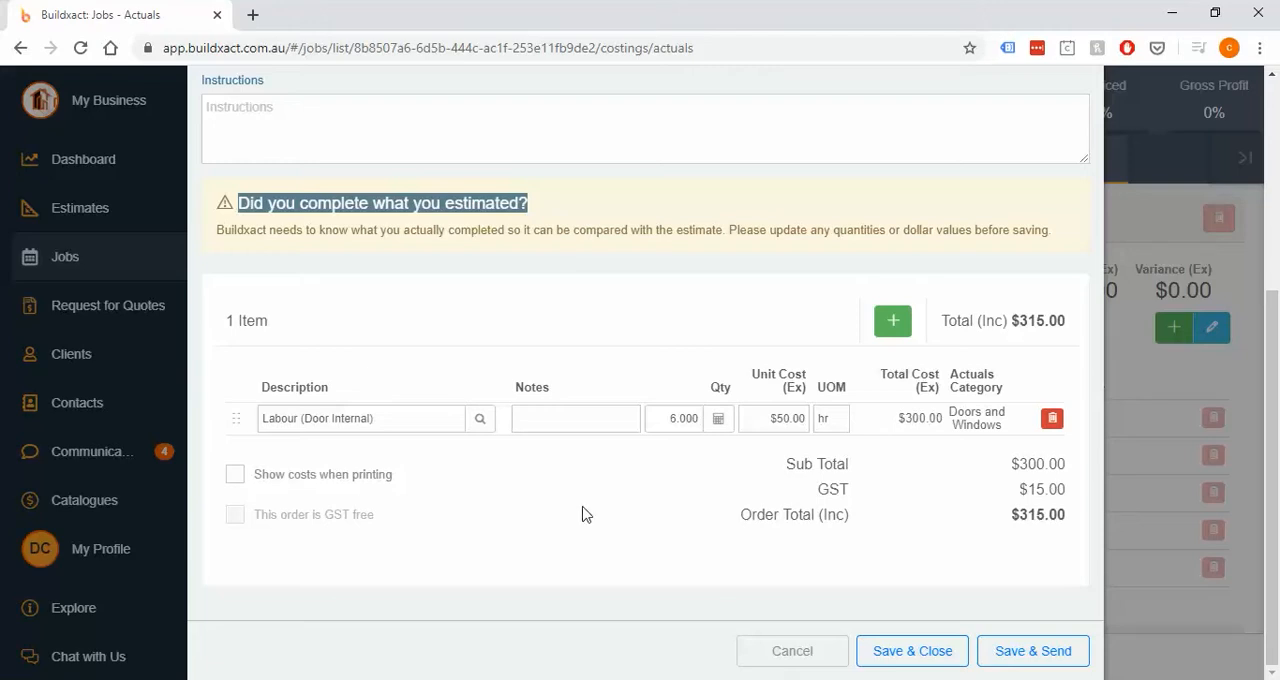
pyautogui.click(578, 506)
pyautogui.click(672, 417)
pyautogui.moveTo(672, 417); pyautogui.dragTo(749, 419)
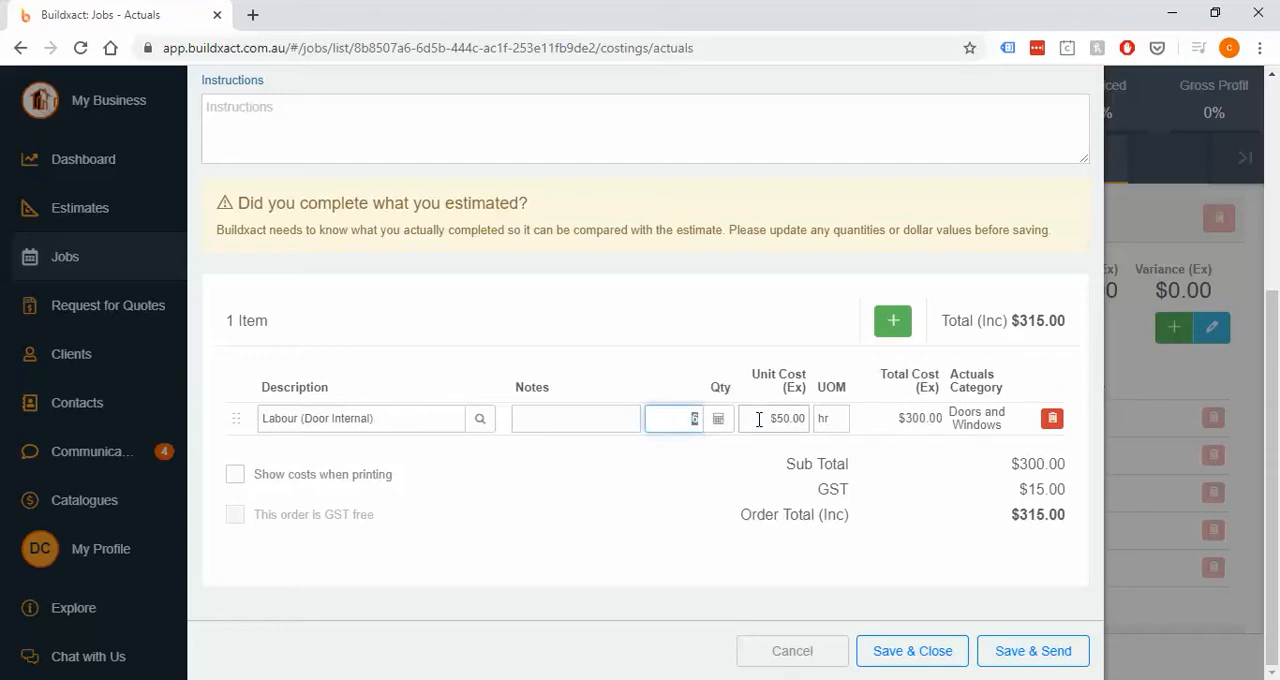
pyautogui.write('4')
pyautogui.doubleClick(920, 419)
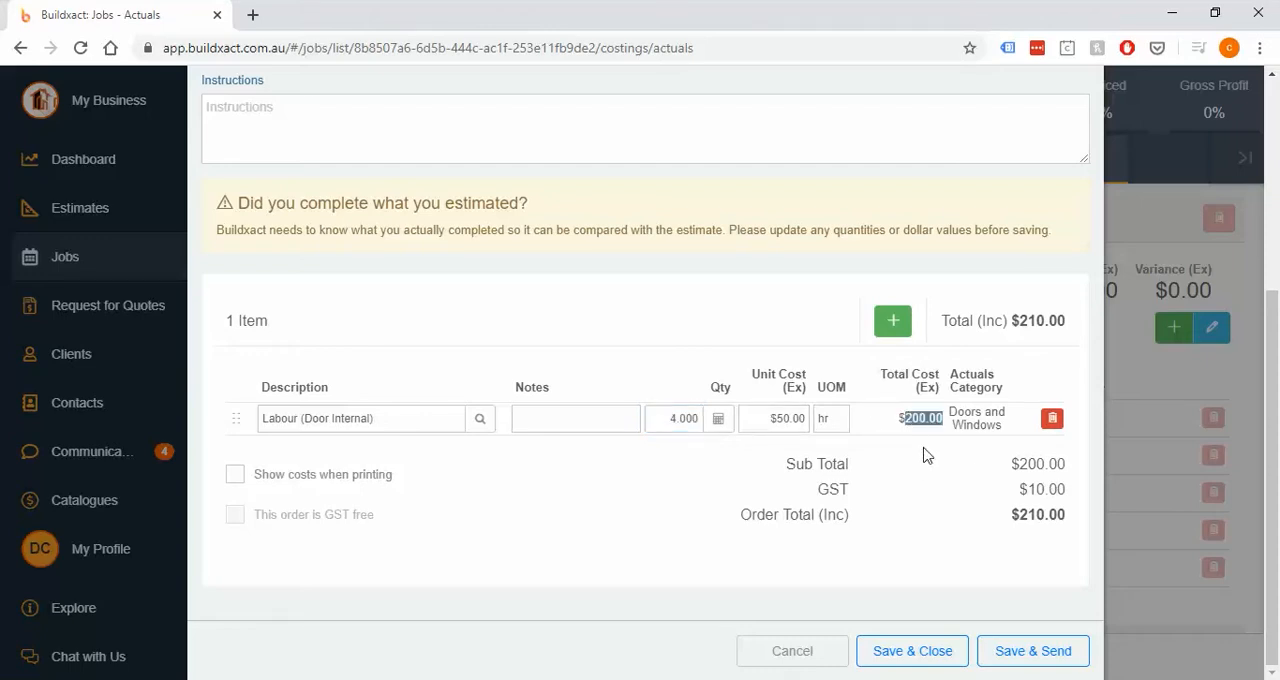
pyautogui.click(925, 455)
# - Try a lump-sum entry for the labour item with quantity 1, unit cost $350 and unit of measure ea
pyautogui.click(652, 418)
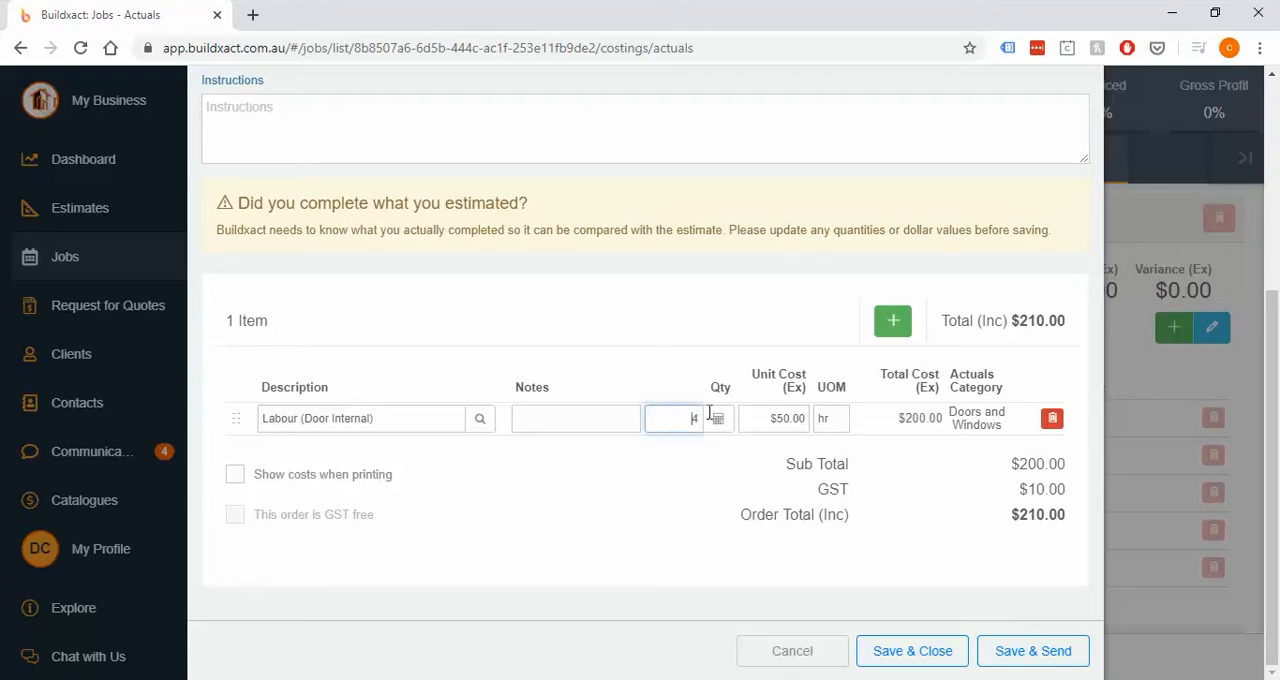
pyautogui.click(757, 418)
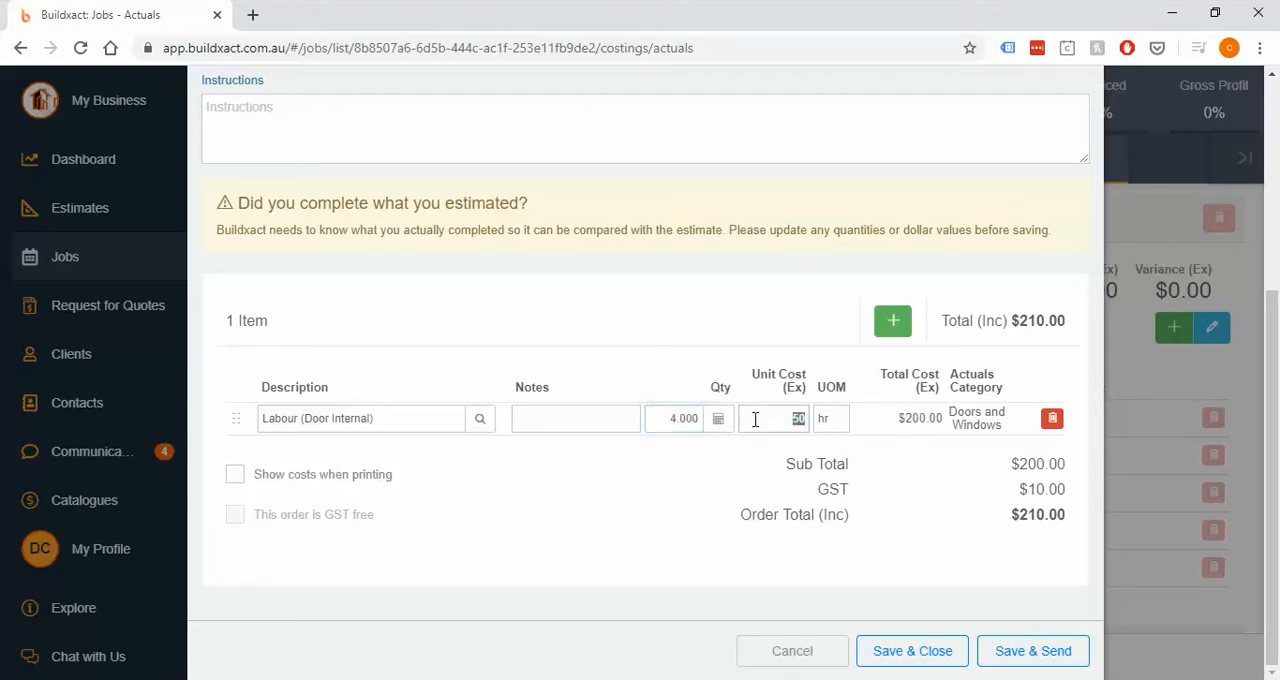
pyautogui.click(718, 456)
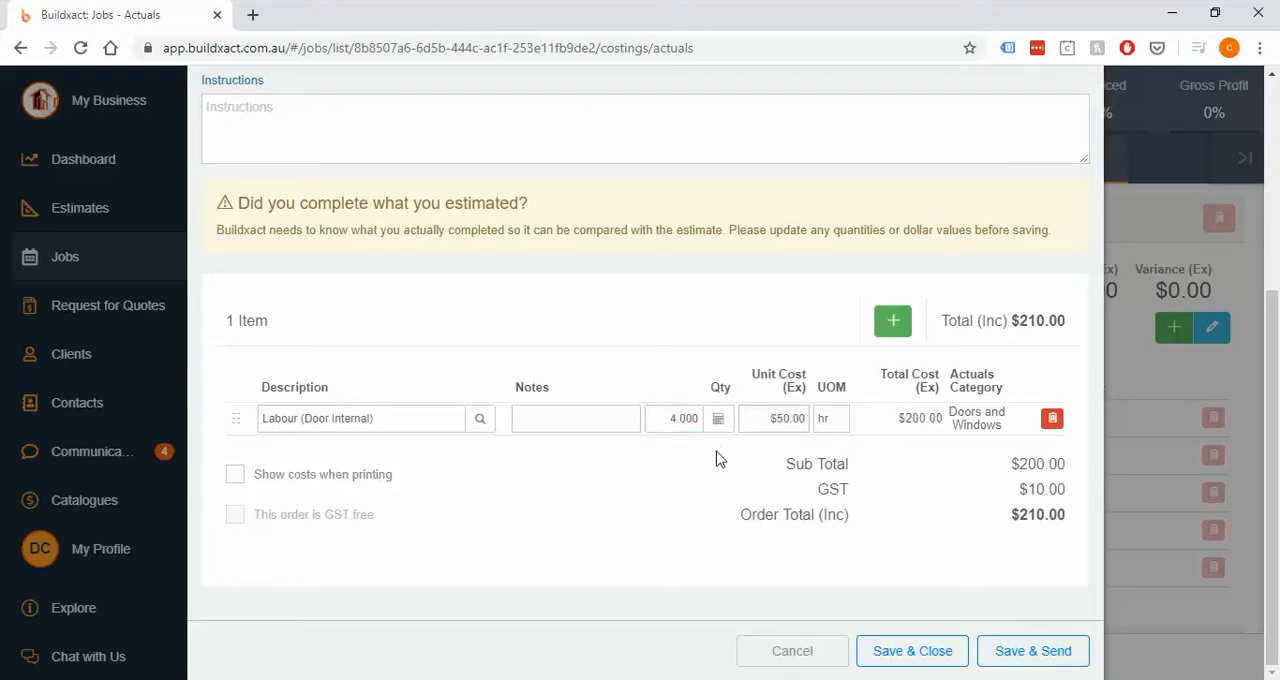
pyautogui.click(668, 420)
pyautogui.press('BackSpace')
pyautogui.write('1')
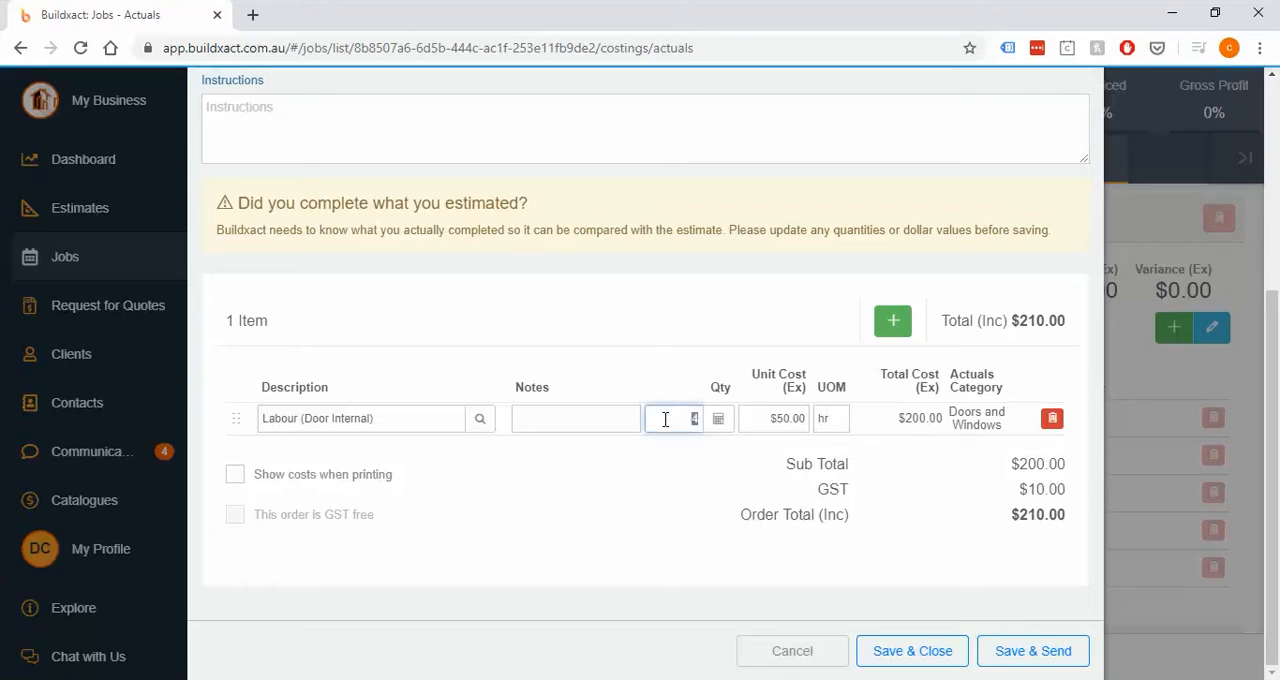
pyautogui.click(775, 418)
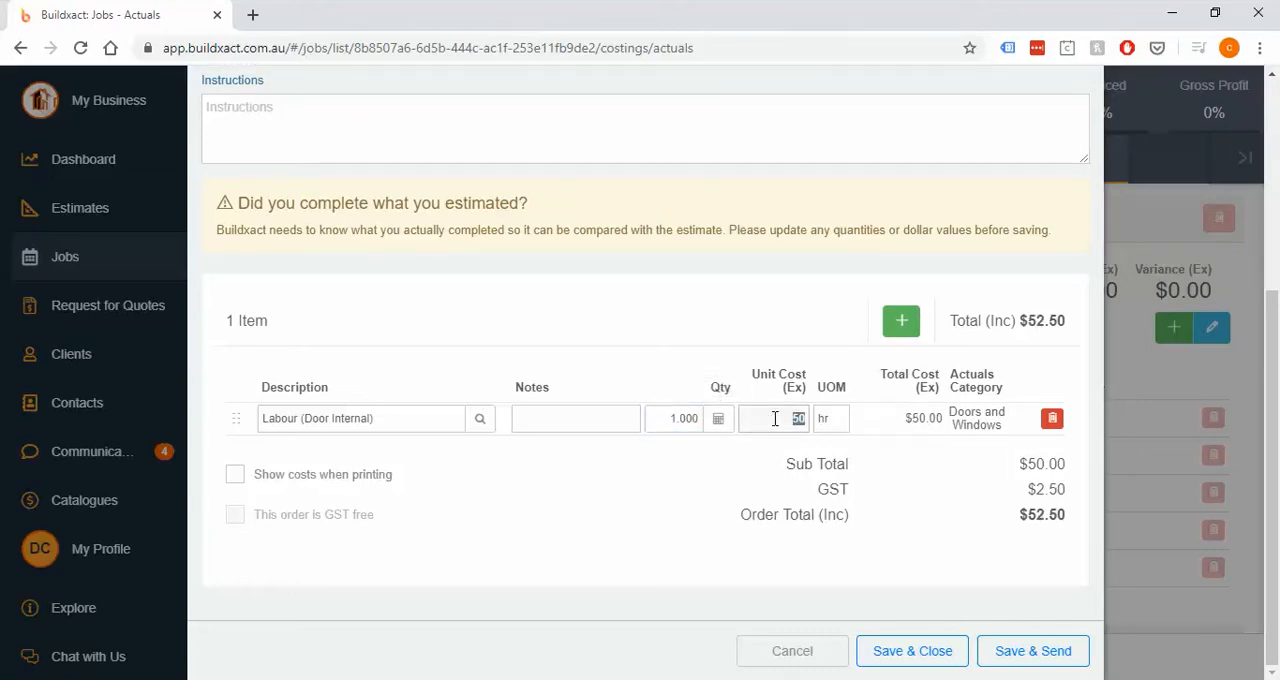
pyautogui.write('350')
pyautogui.press('Tab')
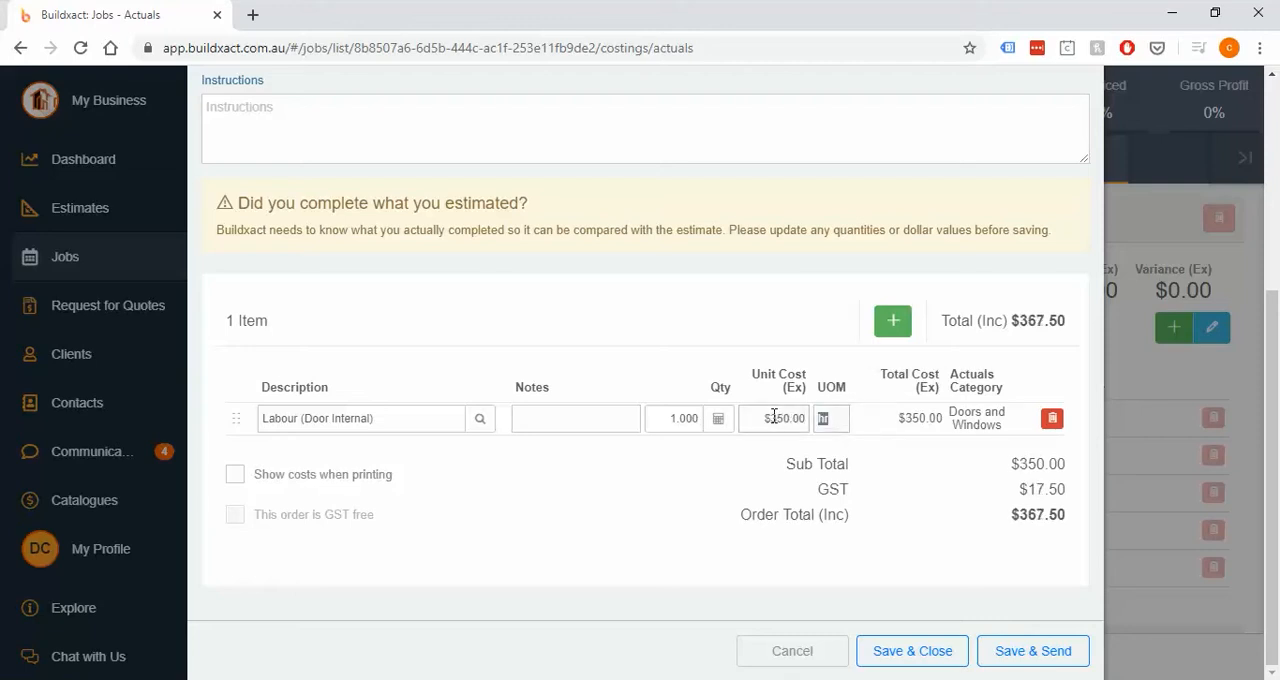
pyautogui.write('ea')
# - Set the labour item to quantity 4, unit cost $50 and unit hr, and save and close the work order
pyautogui.click(661, 421)
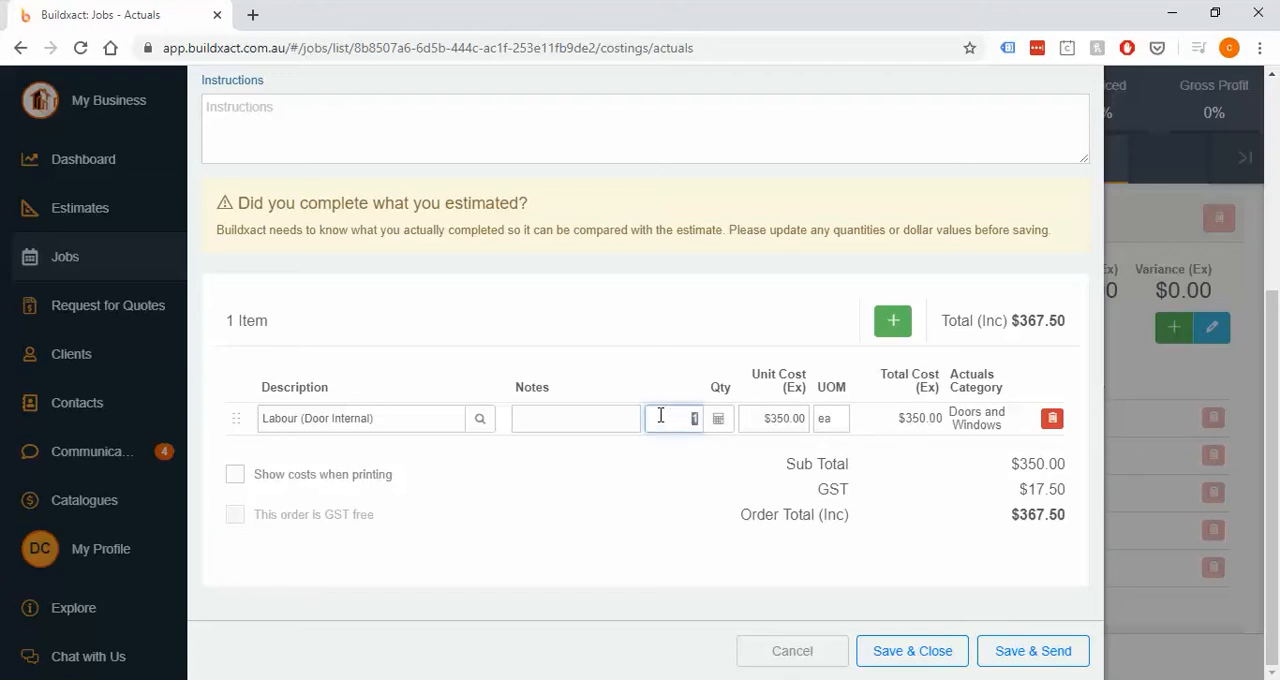
pyautogui.write('4')
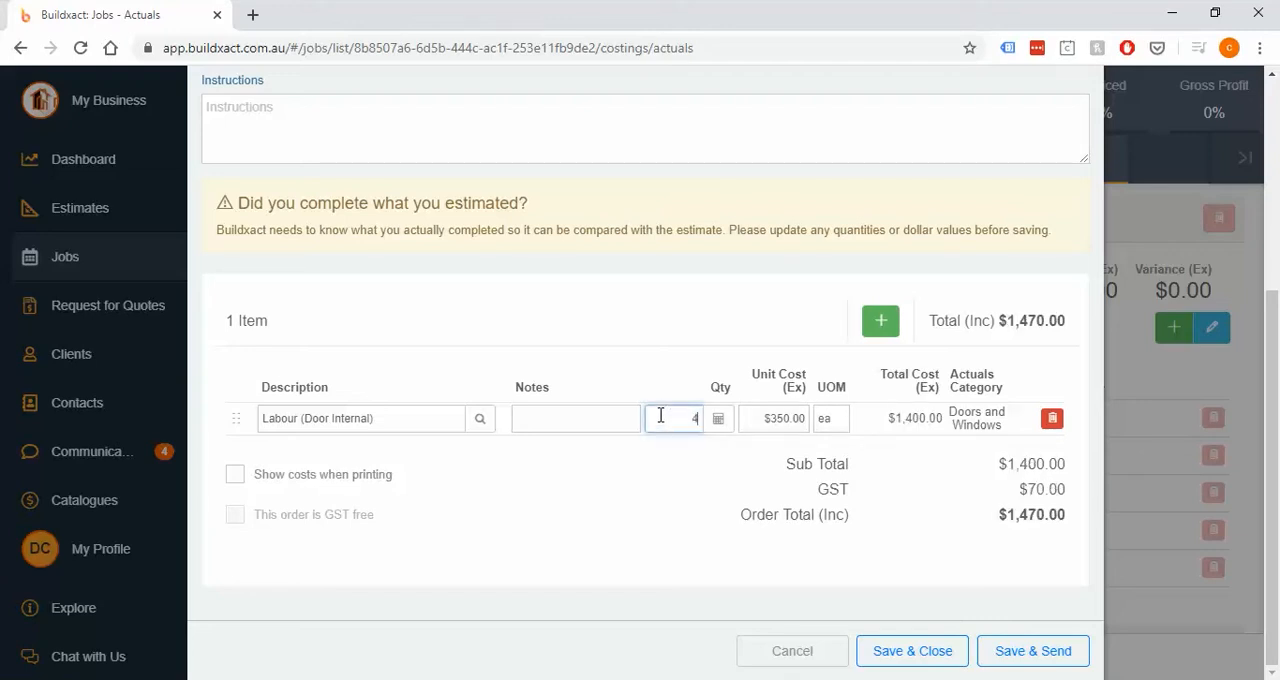
pyautogui.click(757, 422)
pyautogui.write('50')
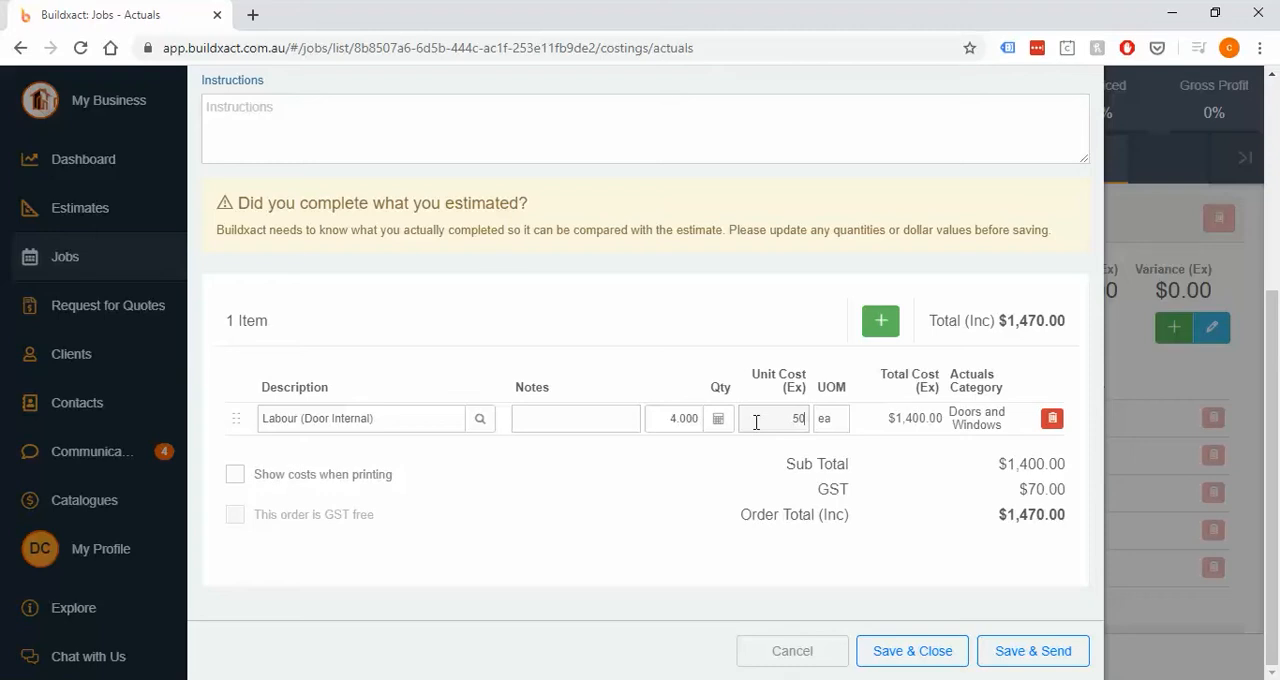
pyautogui.click(835, 420)
pyautogui.write('hr')
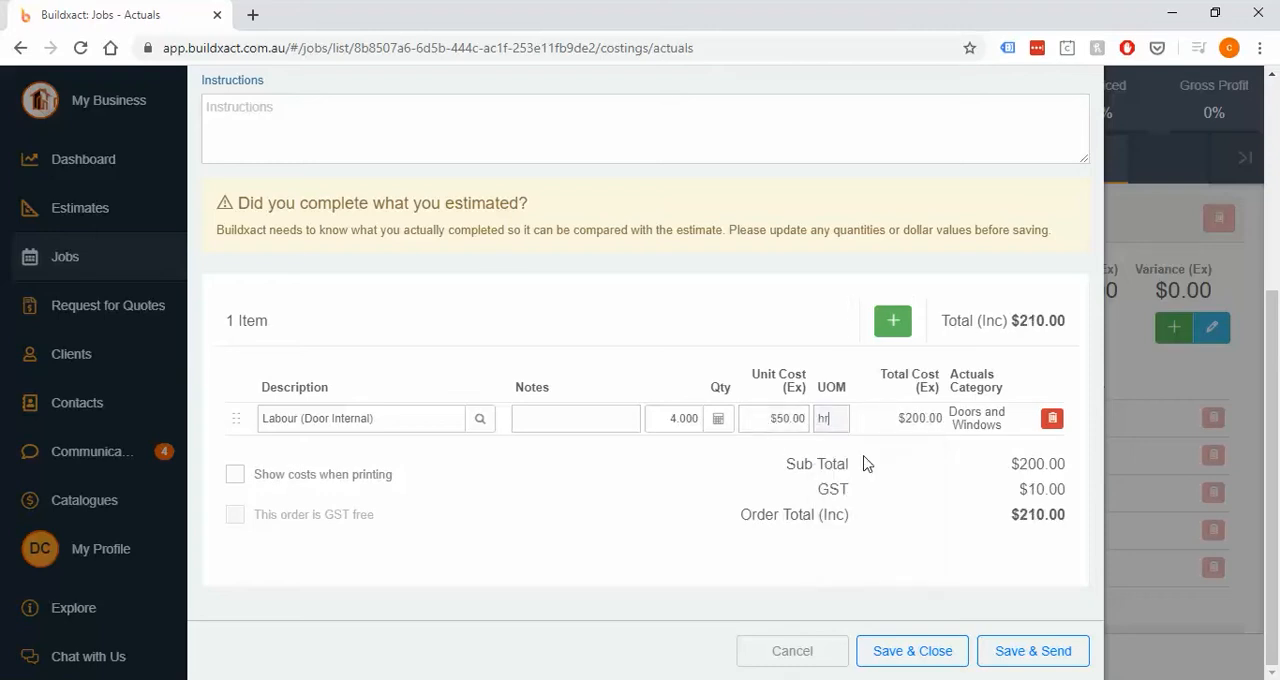
pyautogui.click(912, 651)
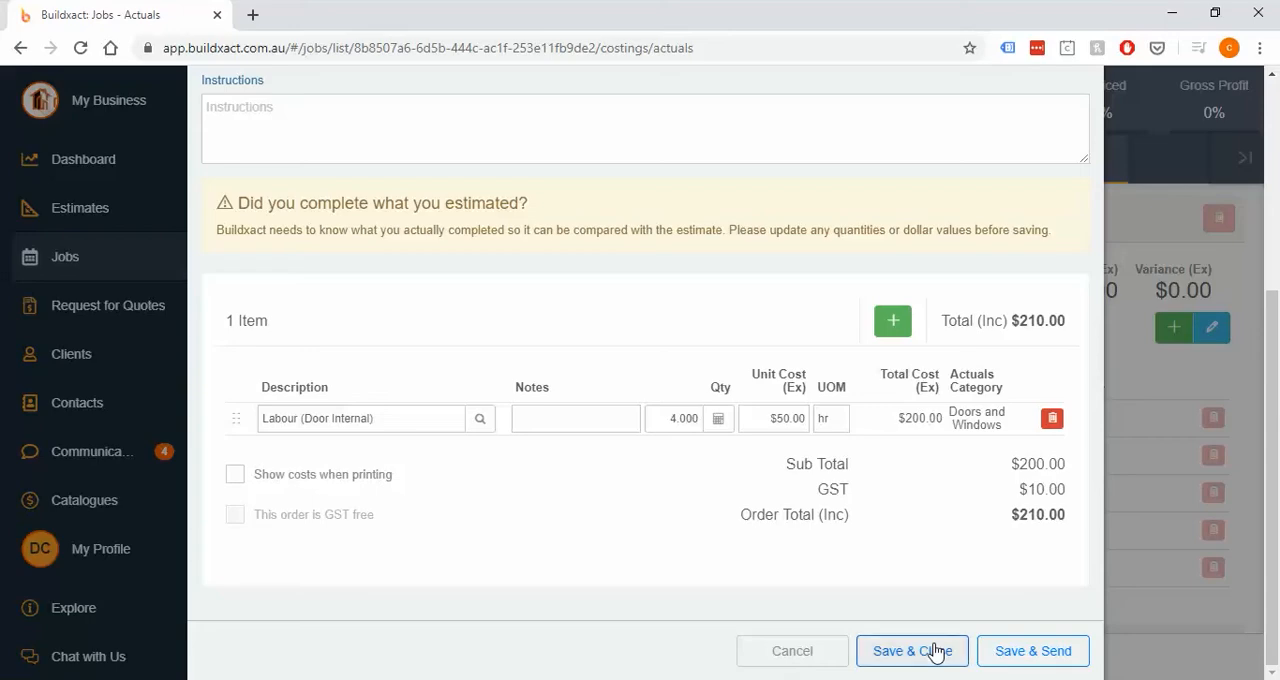
pyautogui.scroll(-1, 958, 587)
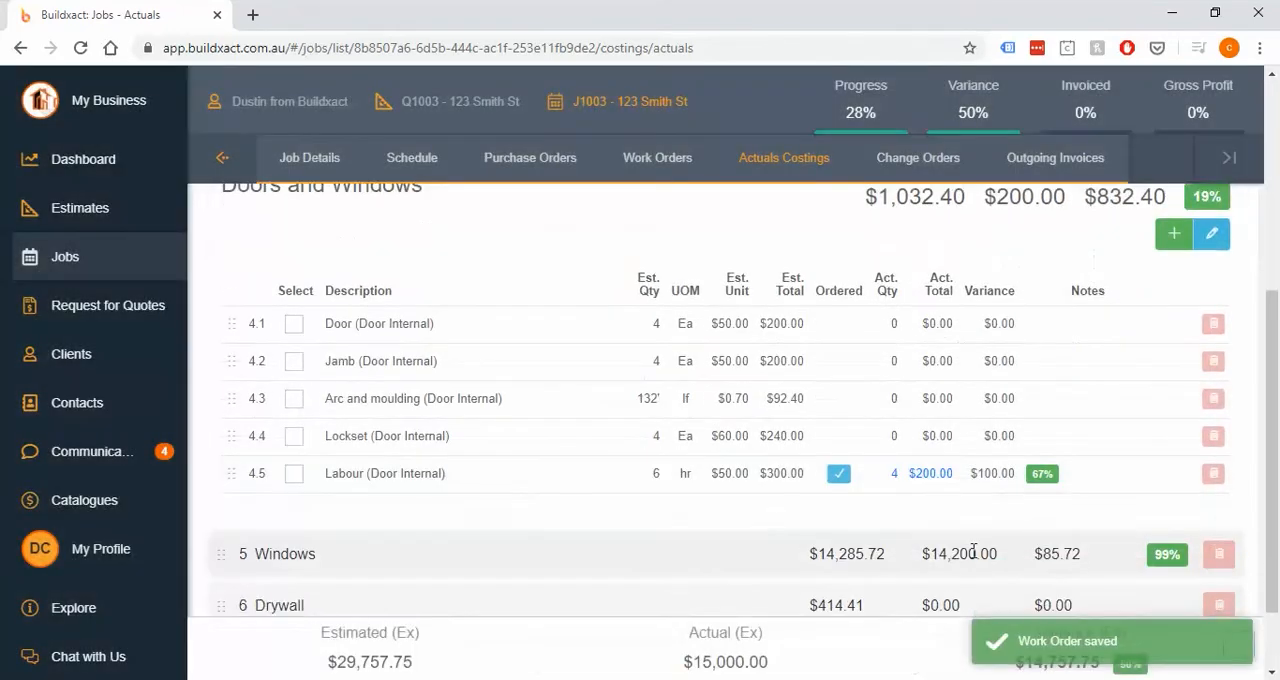
pyautogui.doubleClick(788, 473)
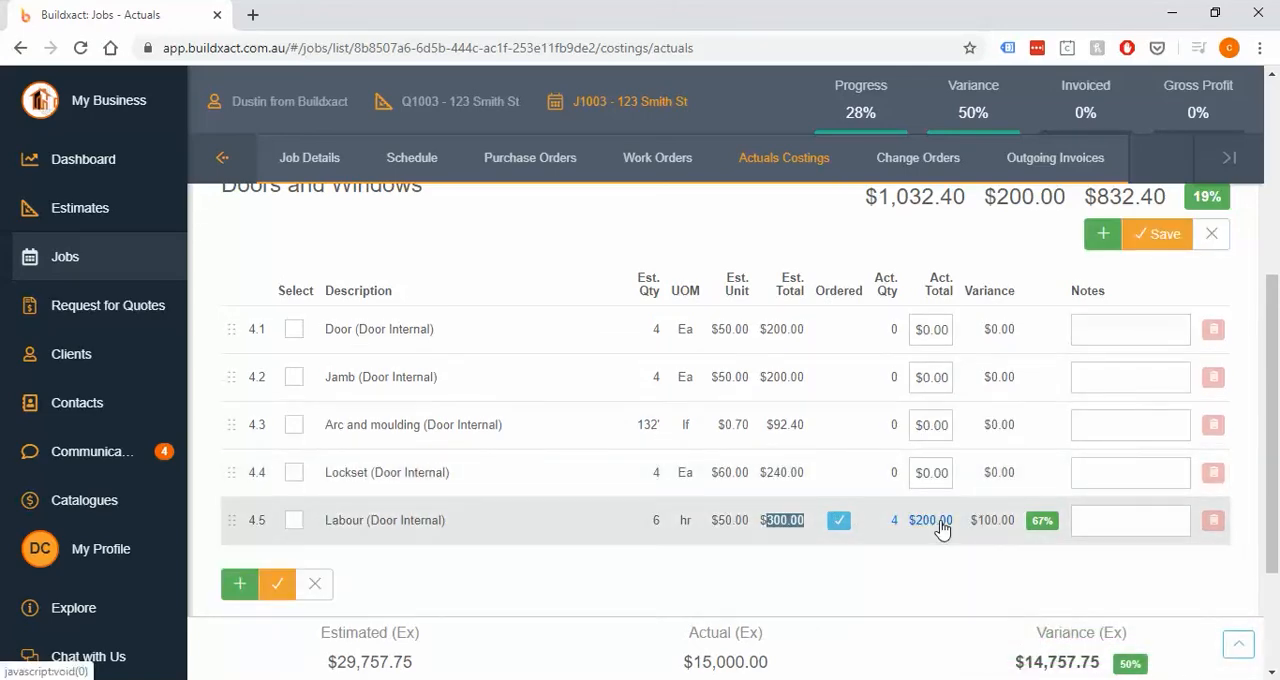
pyautogui.click(958, 531)
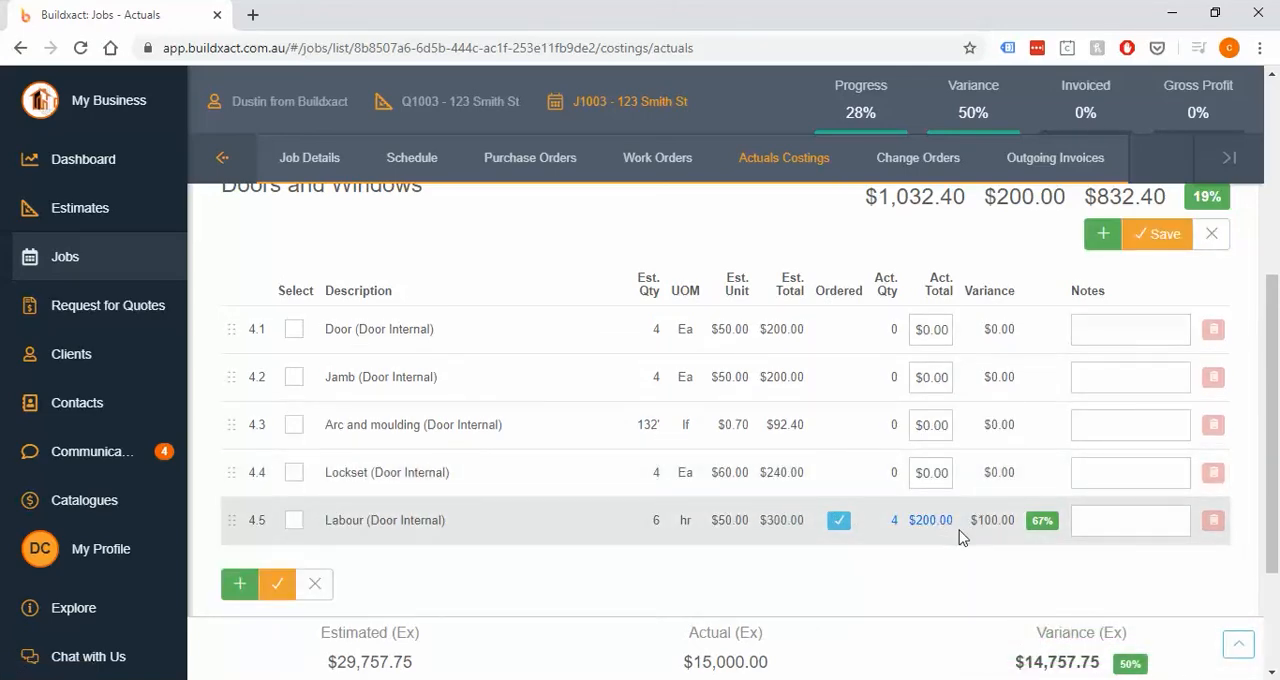
pyautogui.click(1211, 236)
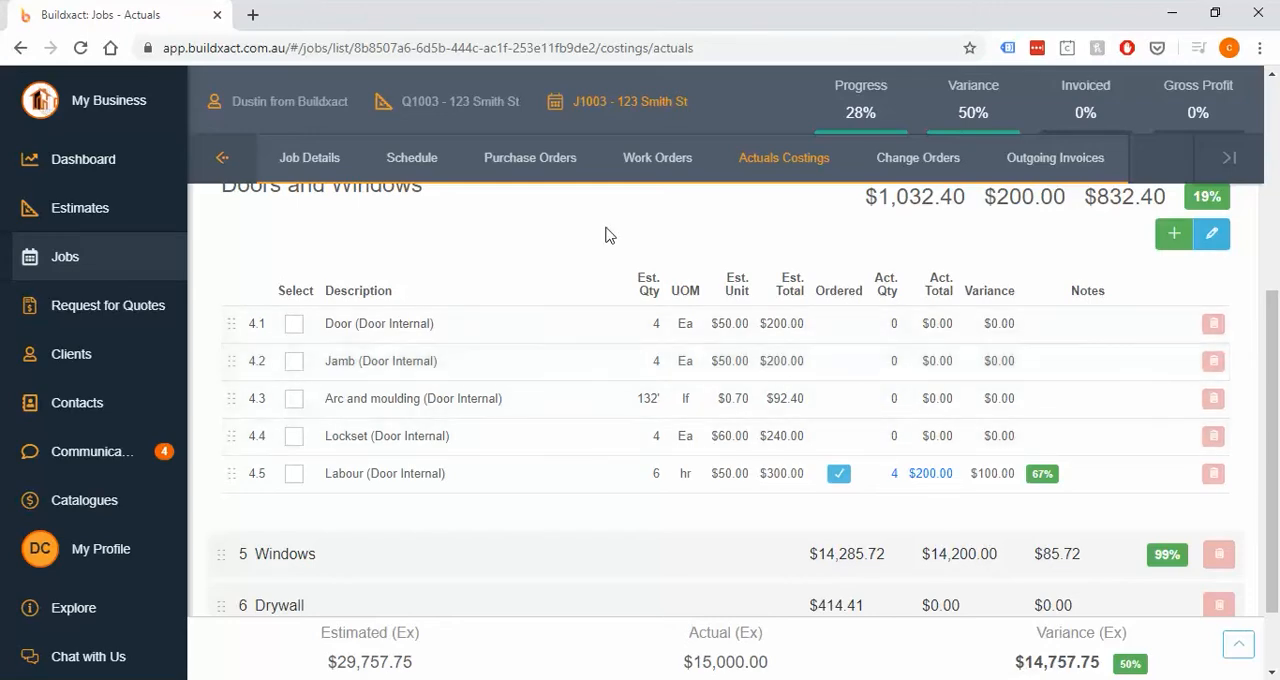
# - Add a new work order described as "Labour for siding" and assign it to the first listed D & C Contracting contact
pyautogui.click(657, 160)
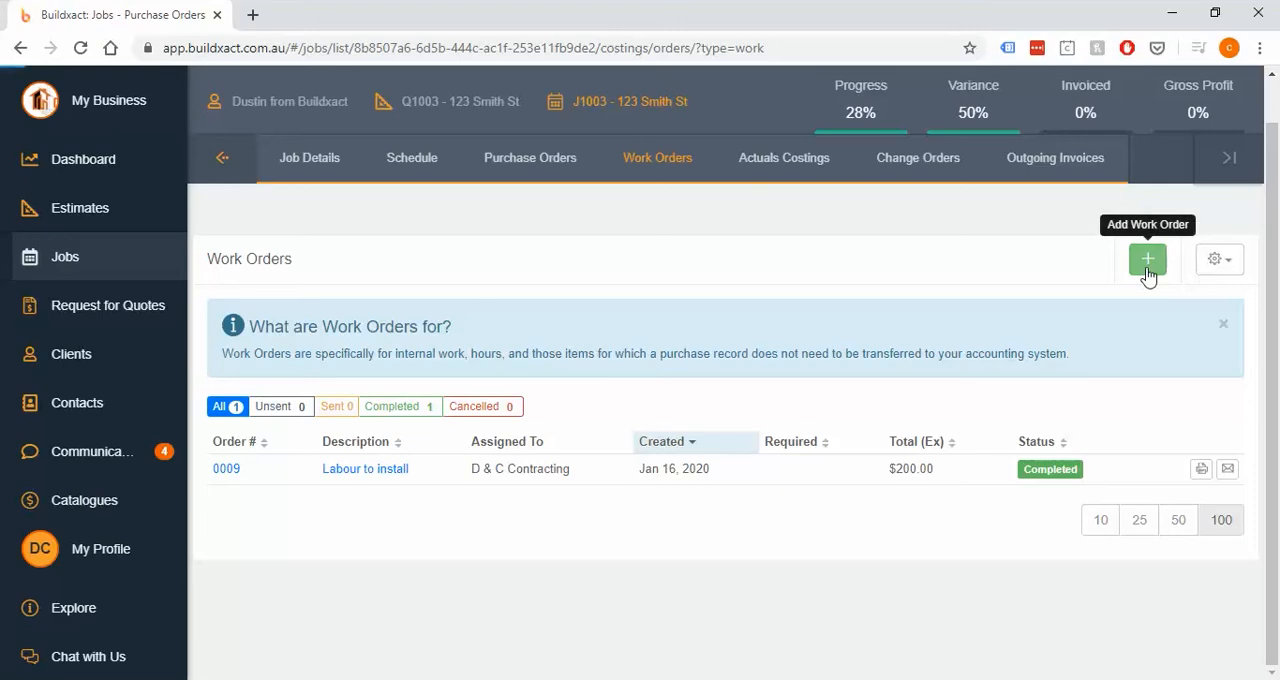
pyautogui.click(1148, 260)
pyautogui.write('Labour for ')
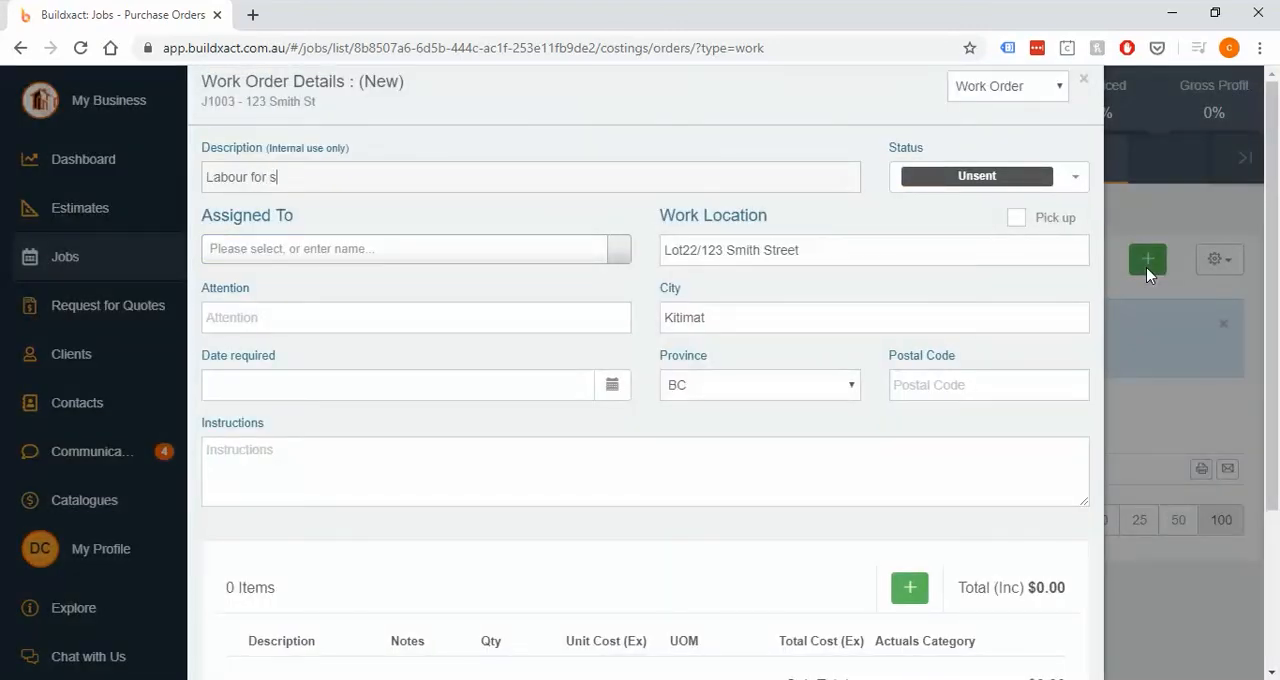
pyautogui.write('siding')
pyautogui.click(528, 262)
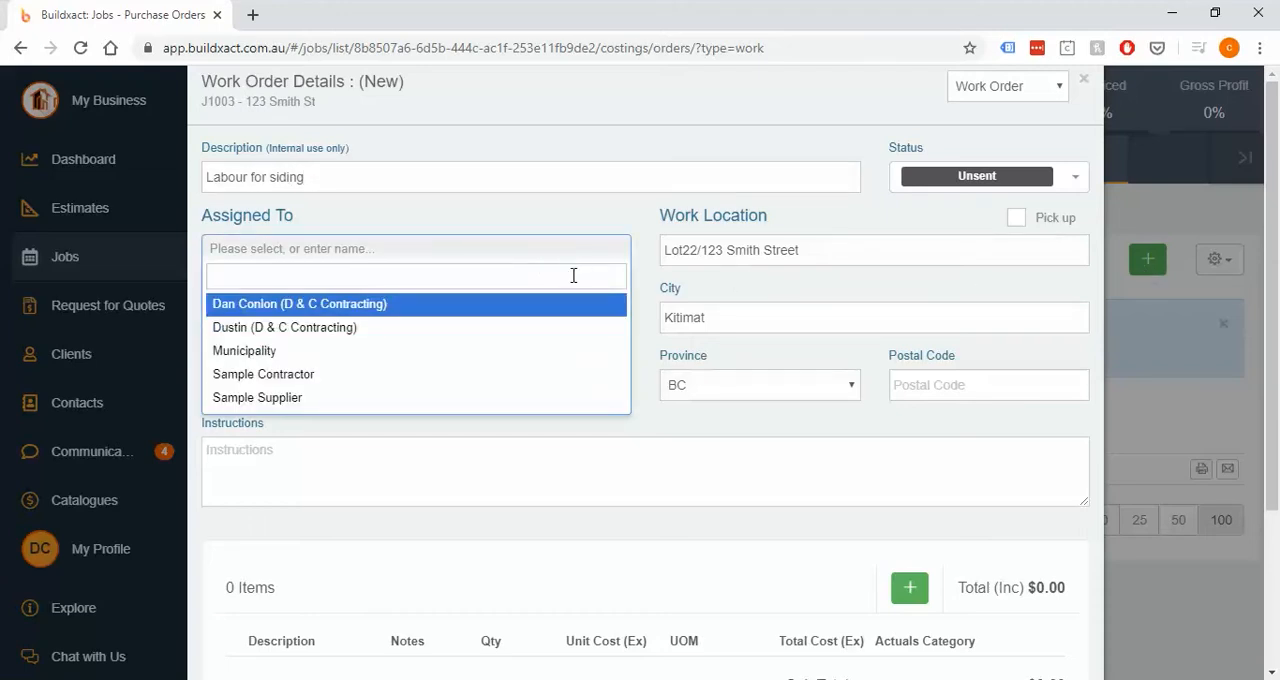
pyautogui.click(421, 309)
# - Add two labour line items to the work order, each described with one worker's first name followed by "labour"
pyautogui.scroll(-3, 440, 380)
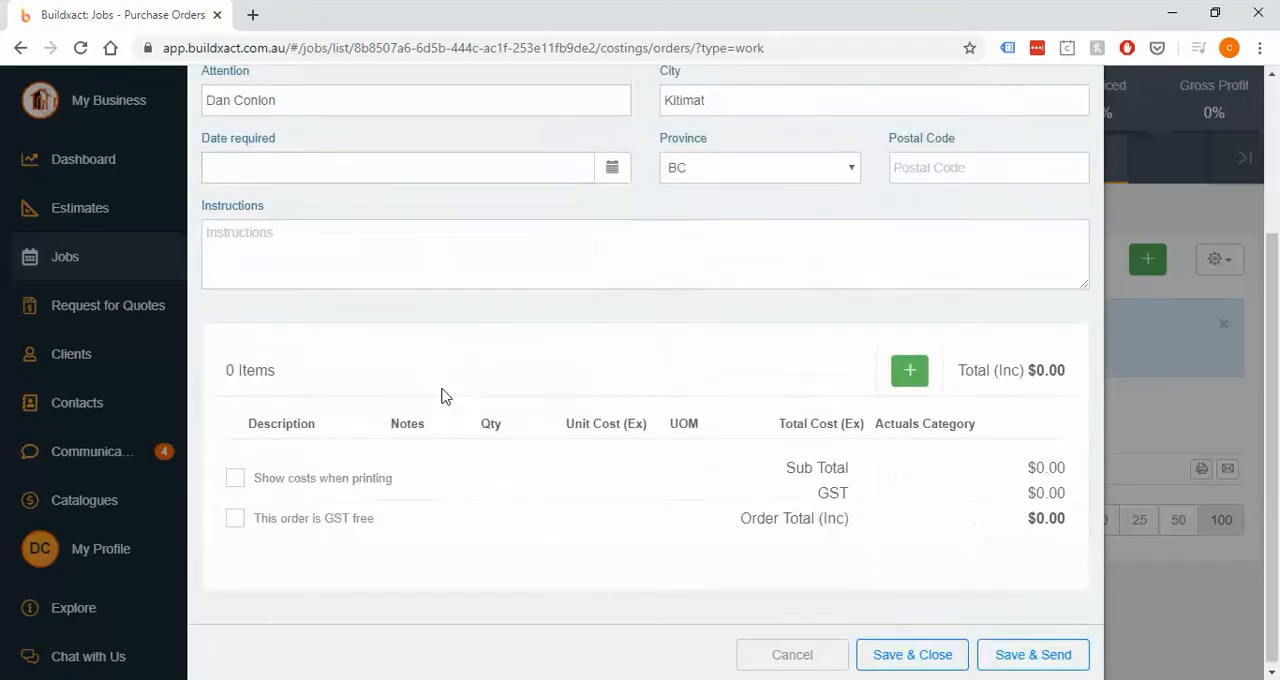
pyautogui.click(910, 366)
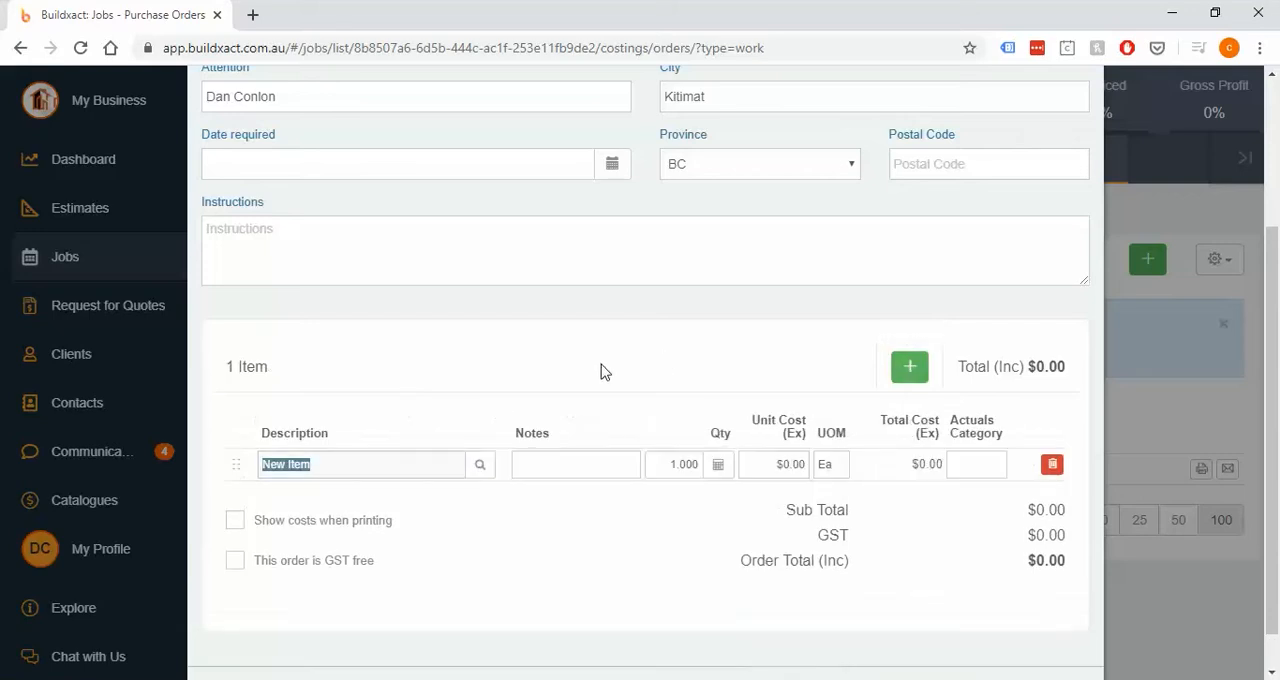
pyautogui.write('Tom')
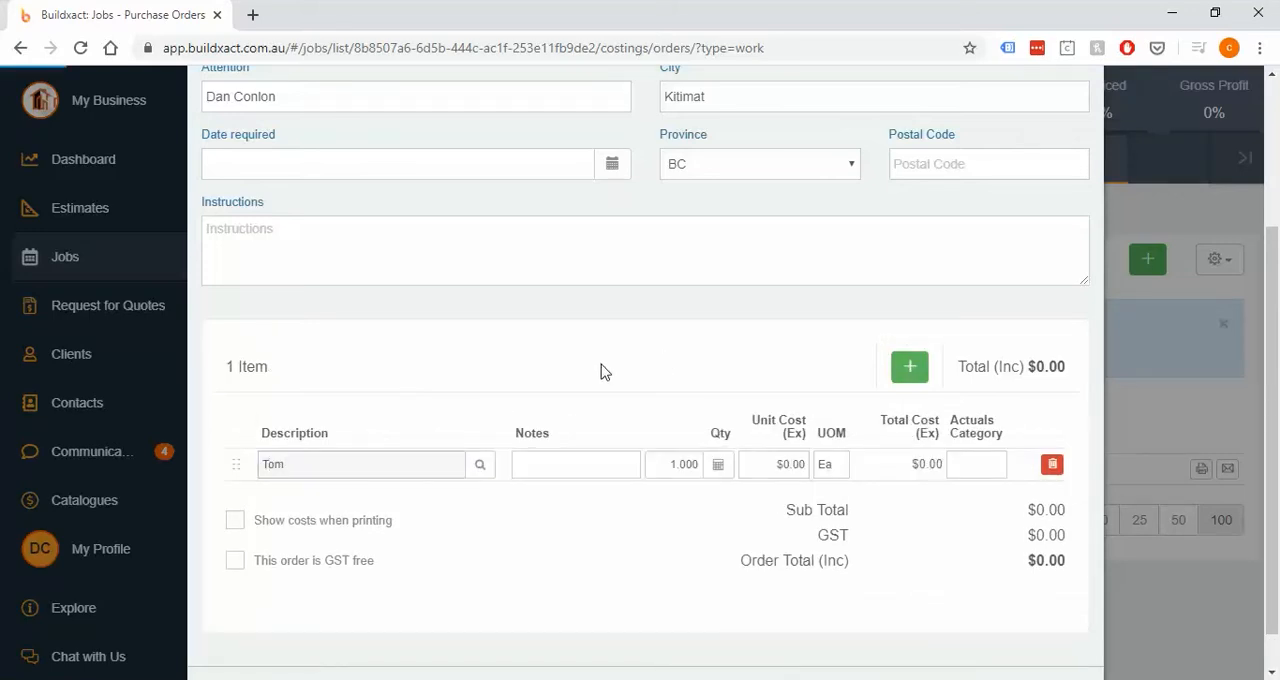
pyautogui.write(' labour')
pyautogui.press('Return')
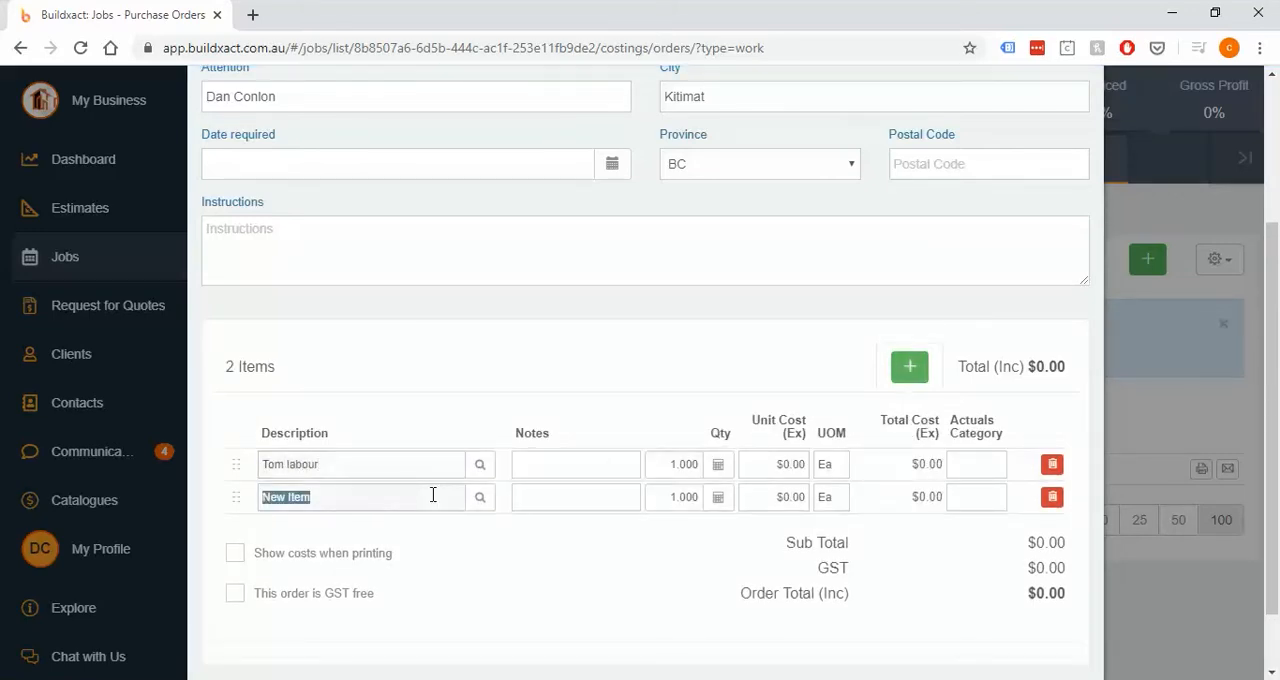
pyautogui.write('Steve Labour')
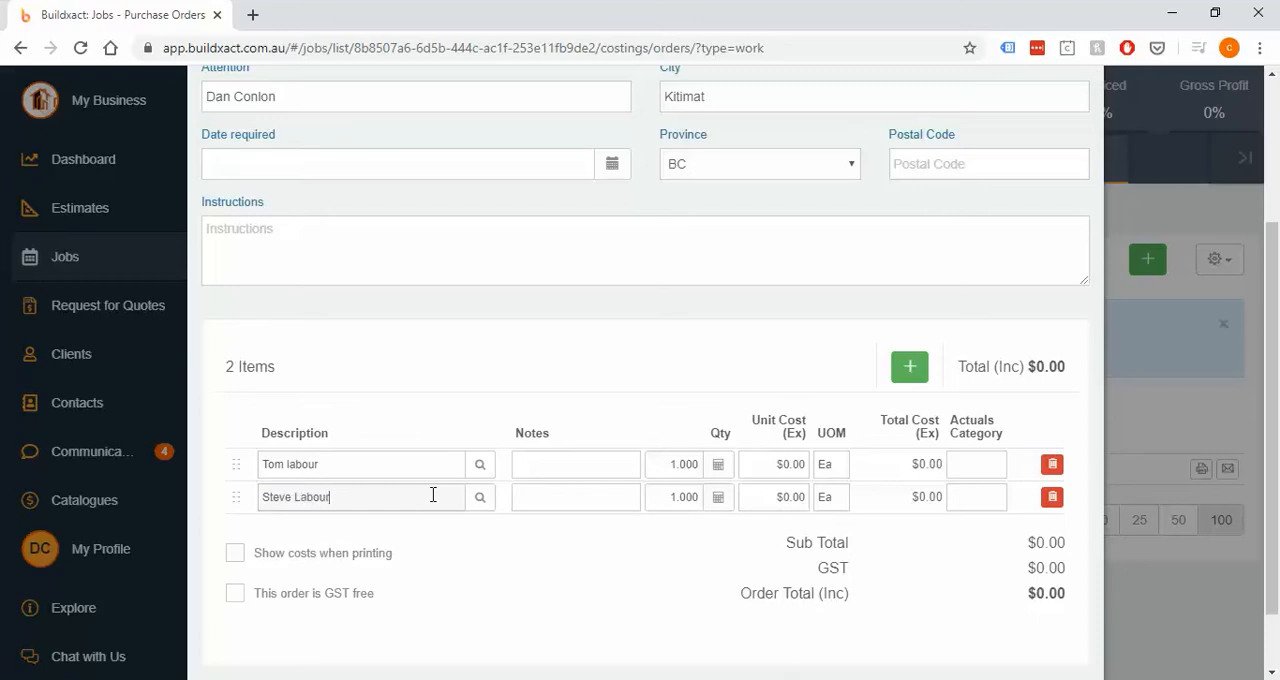
# - Set the unit cost to $50 and the unit of measure to hr for both labour items
pyautogui.click(768, 464)
pyautogui.click(766, 498)
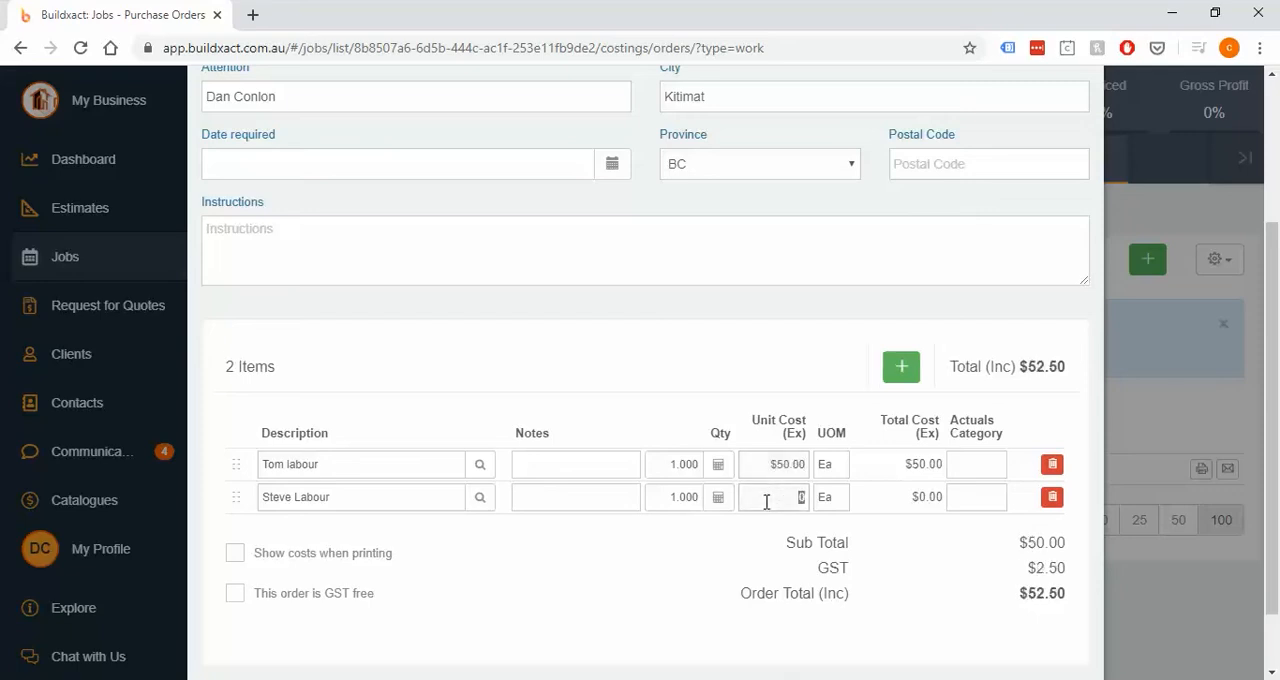
pyautogui.write('56')
pyautogui.click(835, 462)
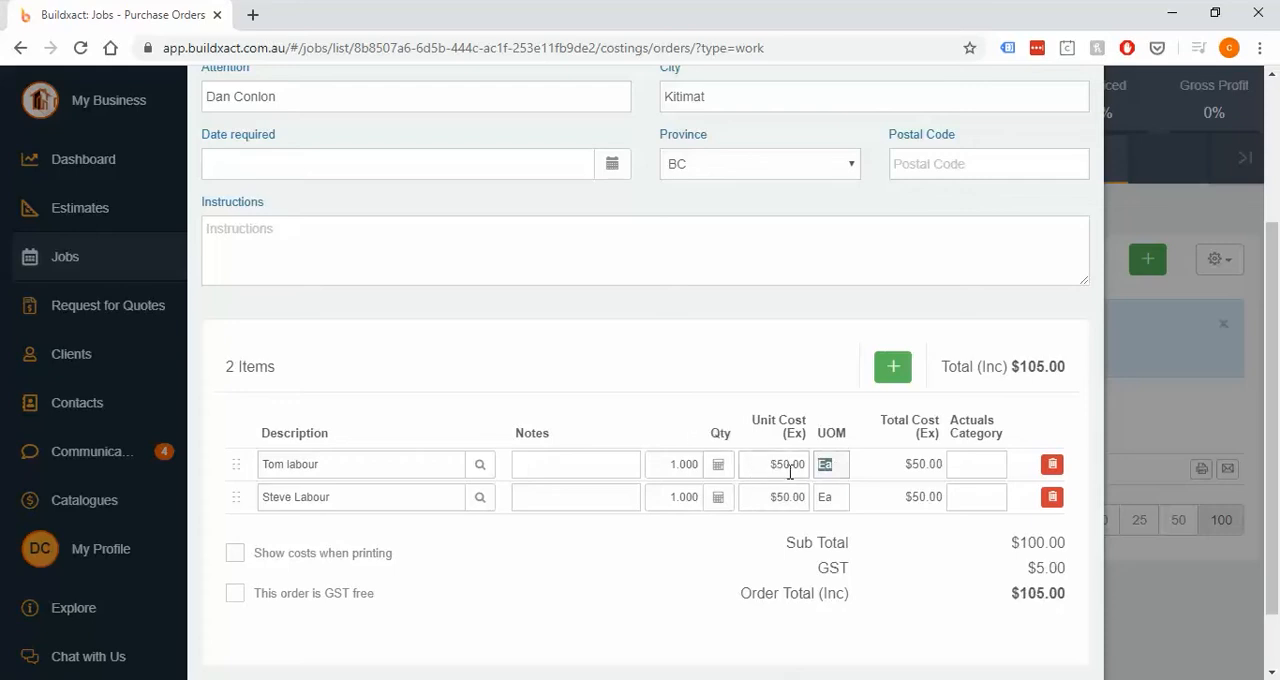
pyautogui.write('hr')
pyautogui.click(828, 497)
pyautogui.write('hr')
# - Set the quantity of both labour items to 5 hours
pyautogui.click(663, 463)
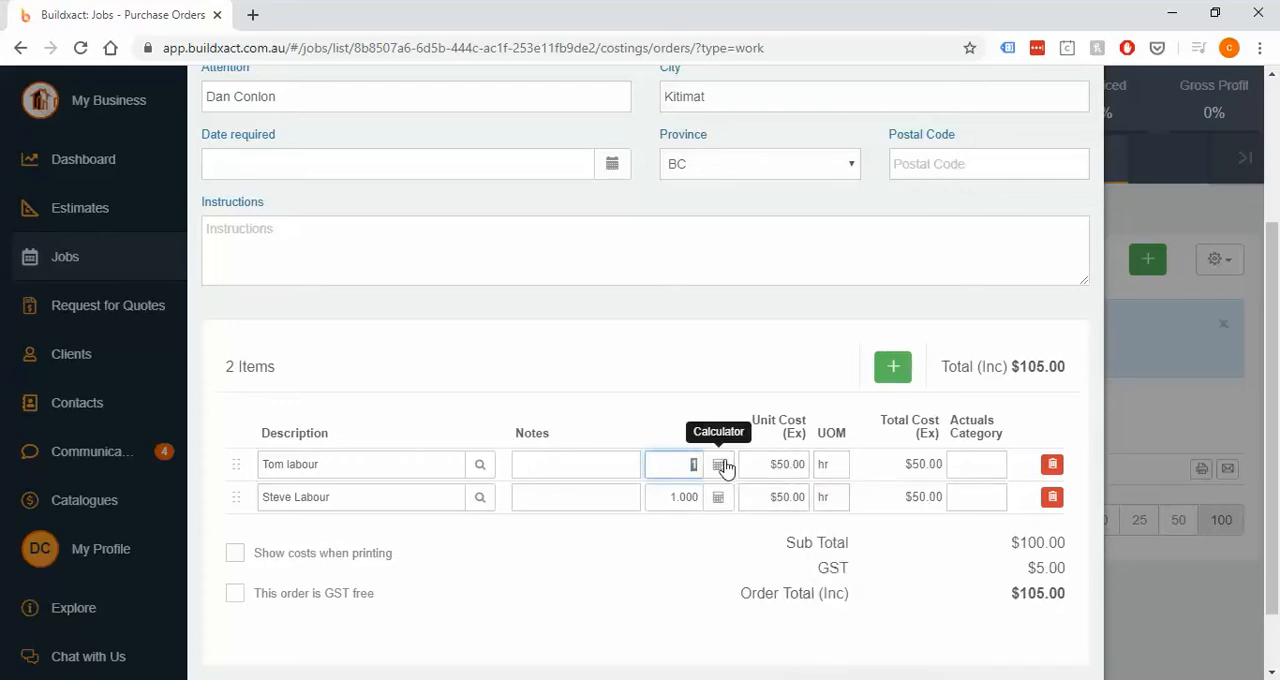
pyautogui.click(769, 464)
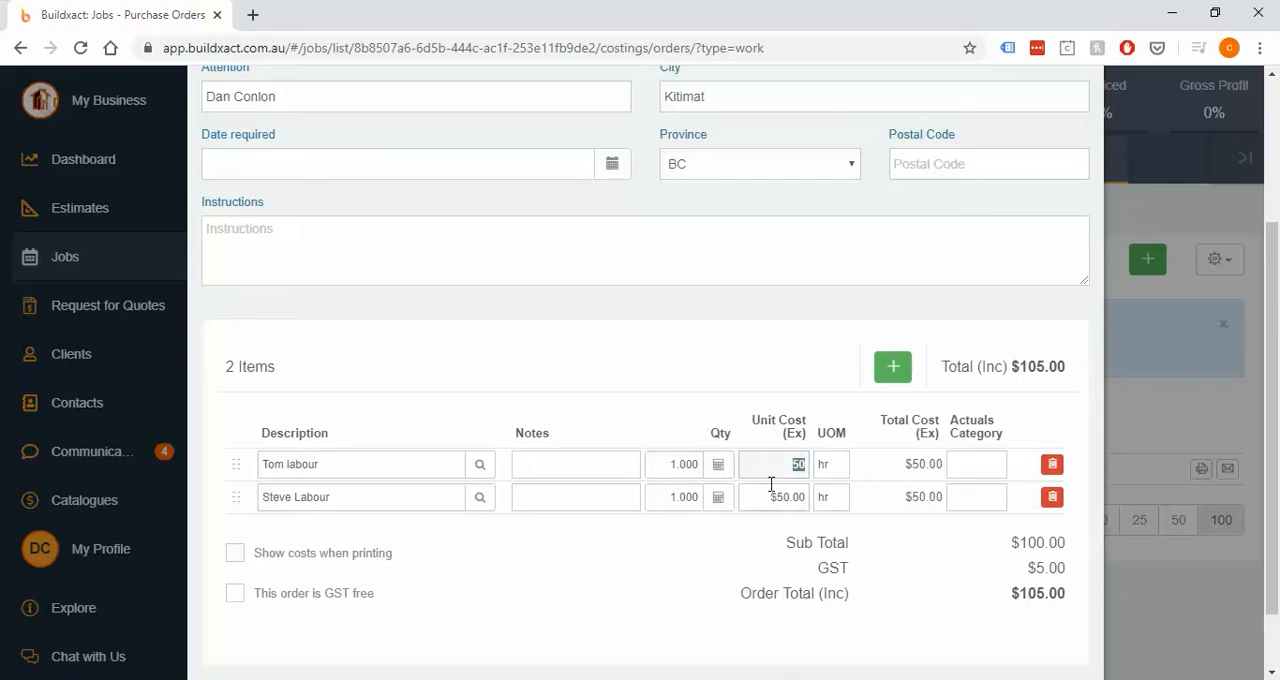
pyautogui.click(770, 487)
pyautogui.click(763, 463)
pyautogui.click(665, 463)
pyautogui.write('5')
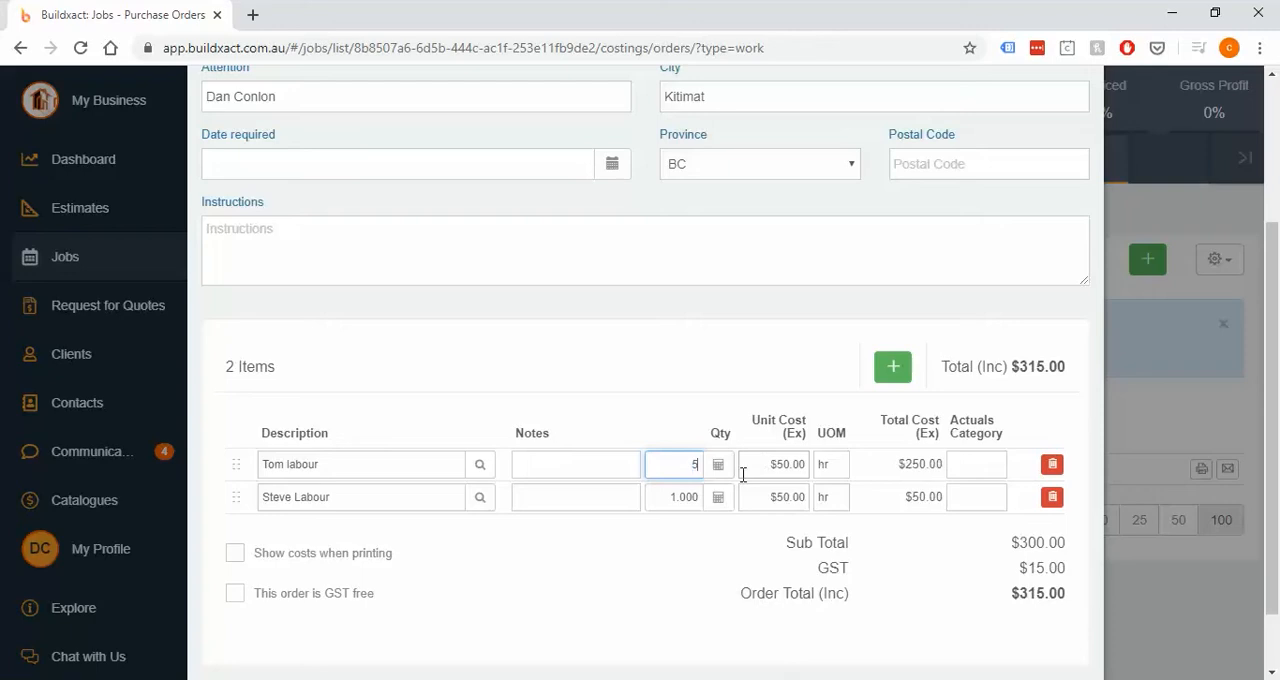
pyautogui.click(663, 495)
pyautogui.write('5')
pyautogui.click(674, 559)
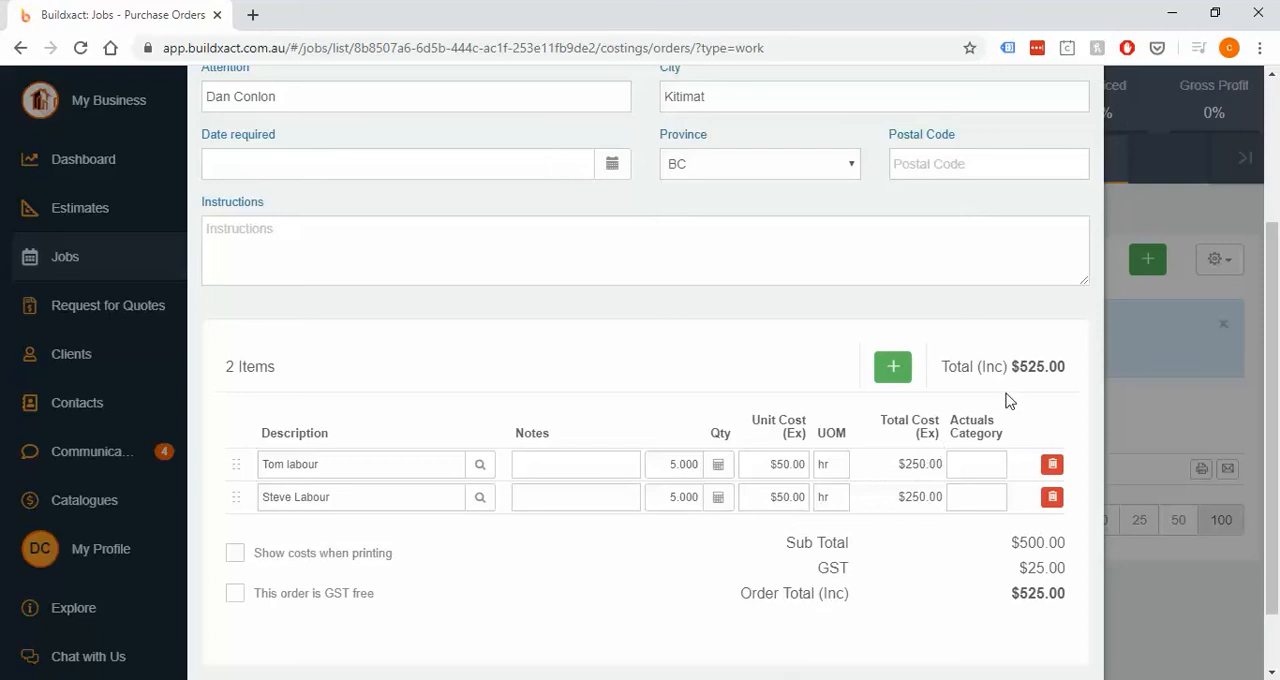
# - Assign both labour items to the Finishing Carpentry actuals category
pyautogui.click(986, 462)
pyautogui.click(1005, 523)
pyautogui.click(977, 497)
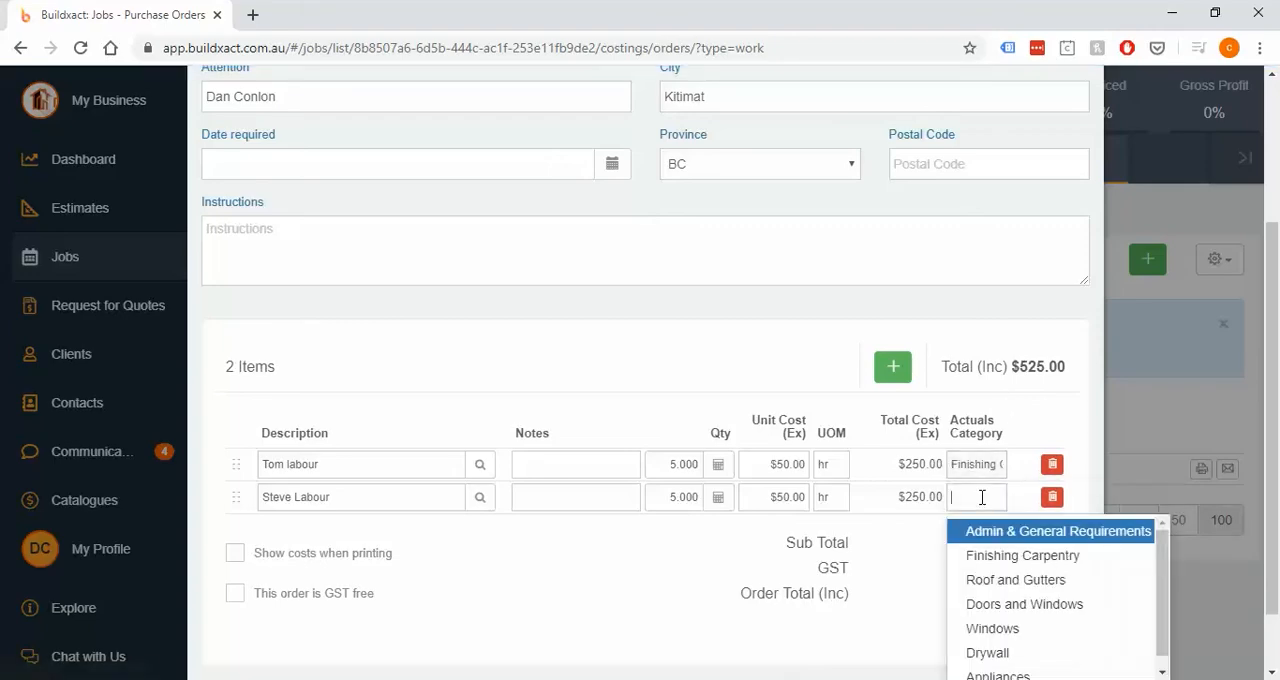
pyautogui.click(990, 551)
# - Set the siding work order's status to Completed, then save and close it
pyautogui.scroll(4, 988, 363)
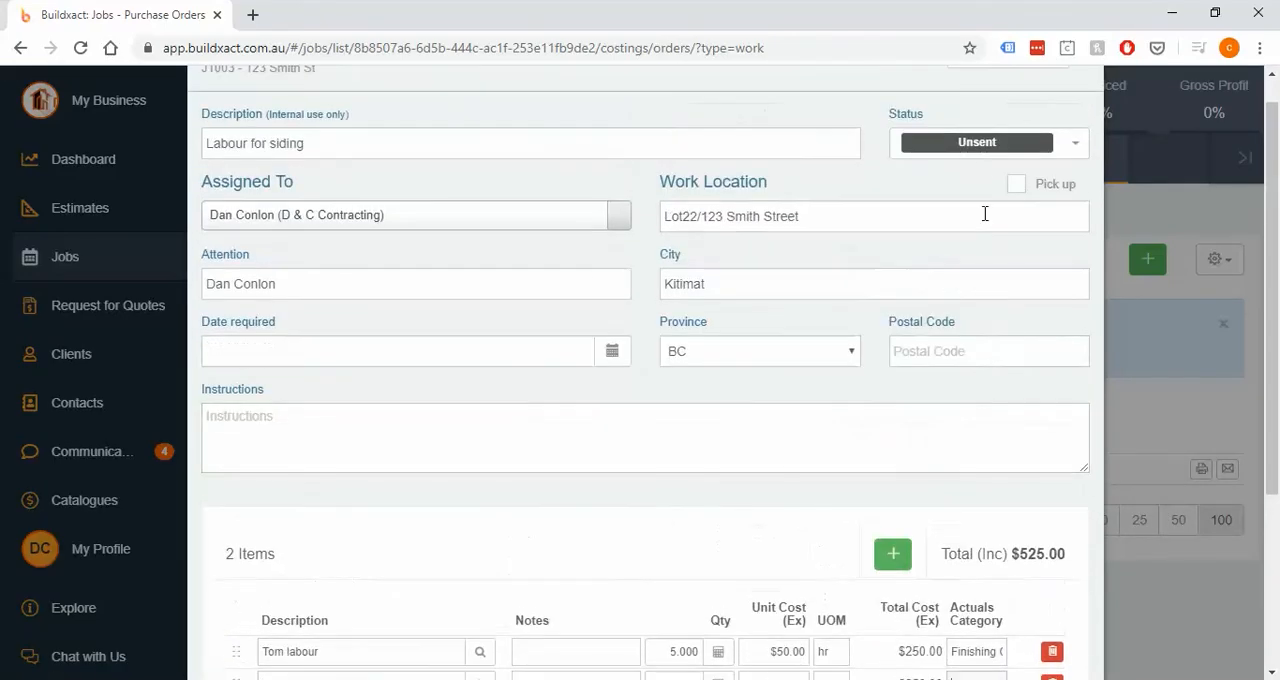
pyautogui.click(974, 152)
pyautogui.click(955, 228)
pyautogui.scroll(-5, 900, 300)
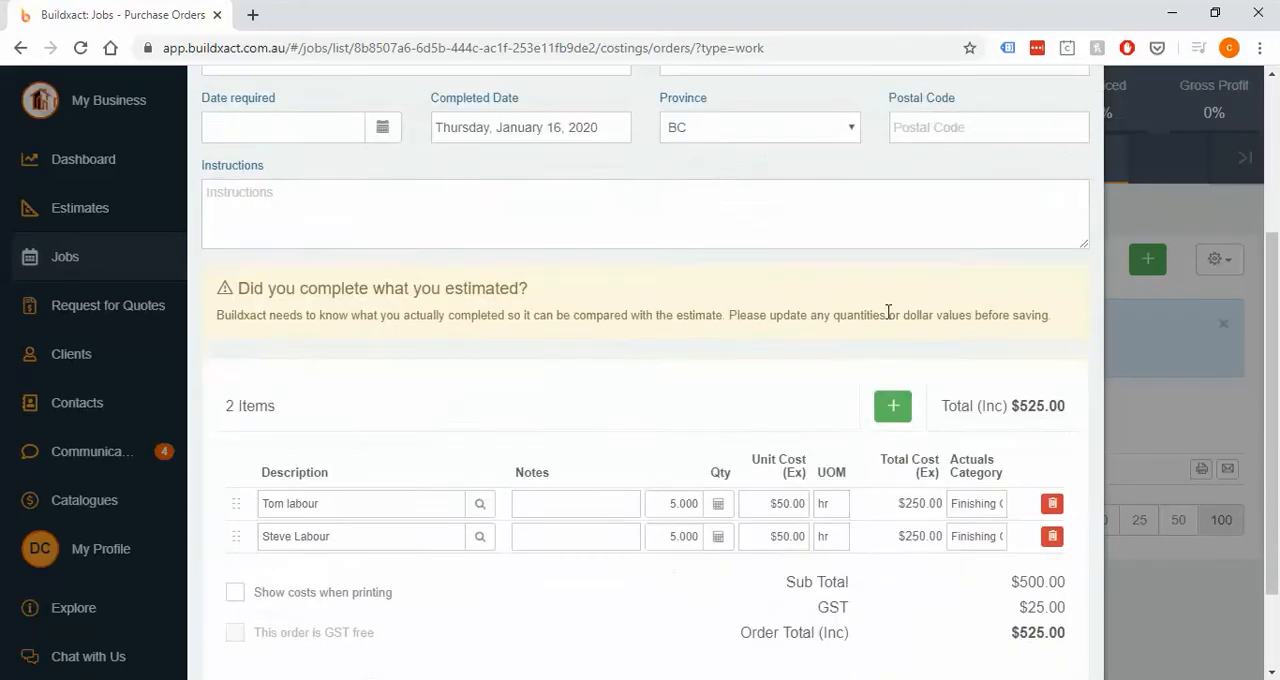
pyautogui.moveTo(241, 229); pyautogui.dragTo(577, 222)
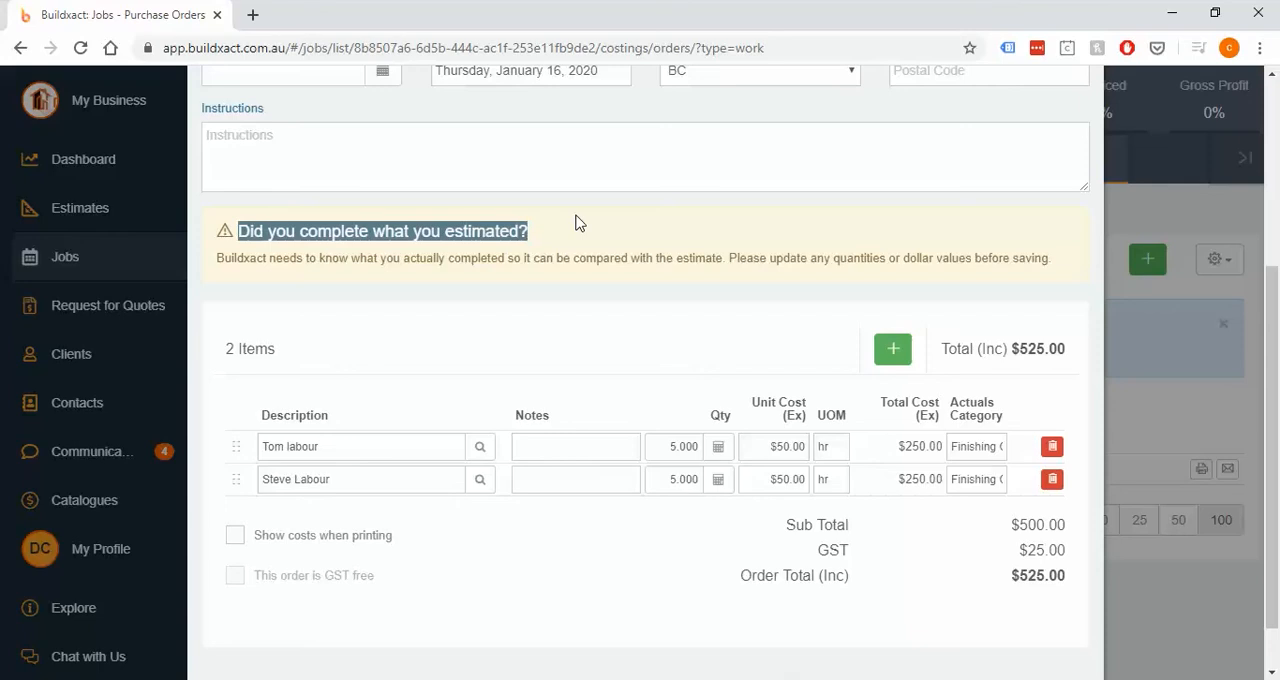
pyautogui.click(577, 222)
pyautogui.scroll(-1, 714, 303)
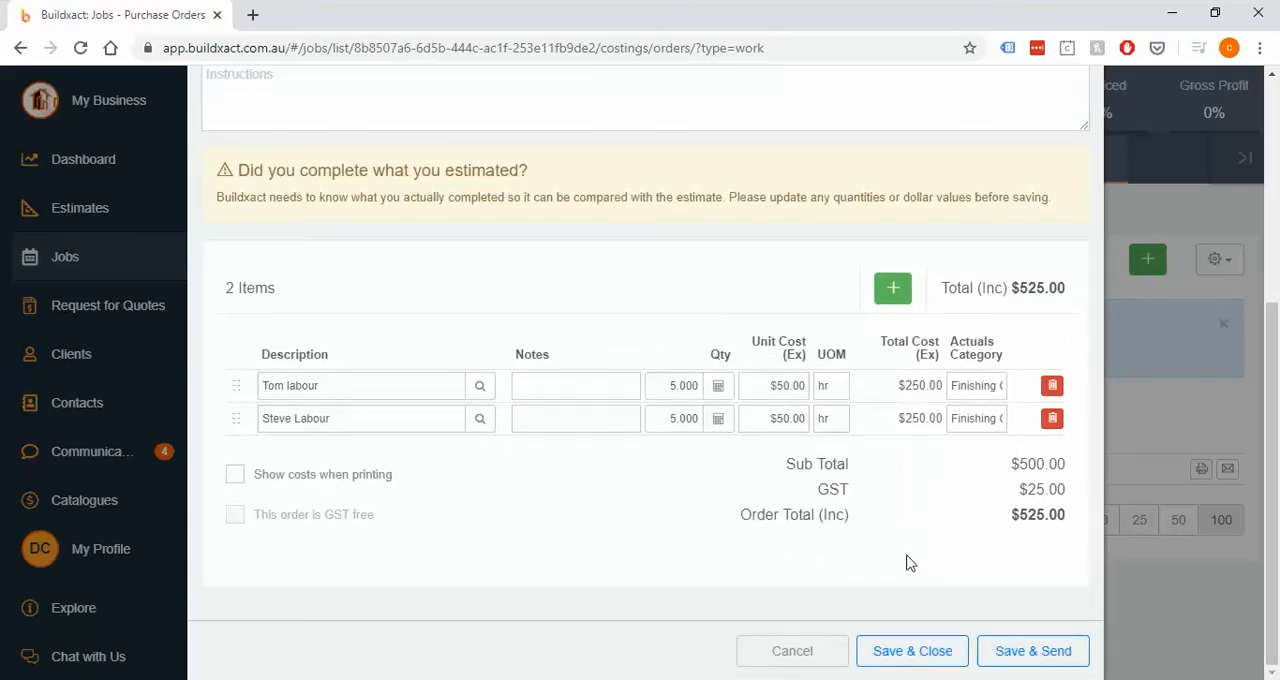
pyautogui.click(922, 652)
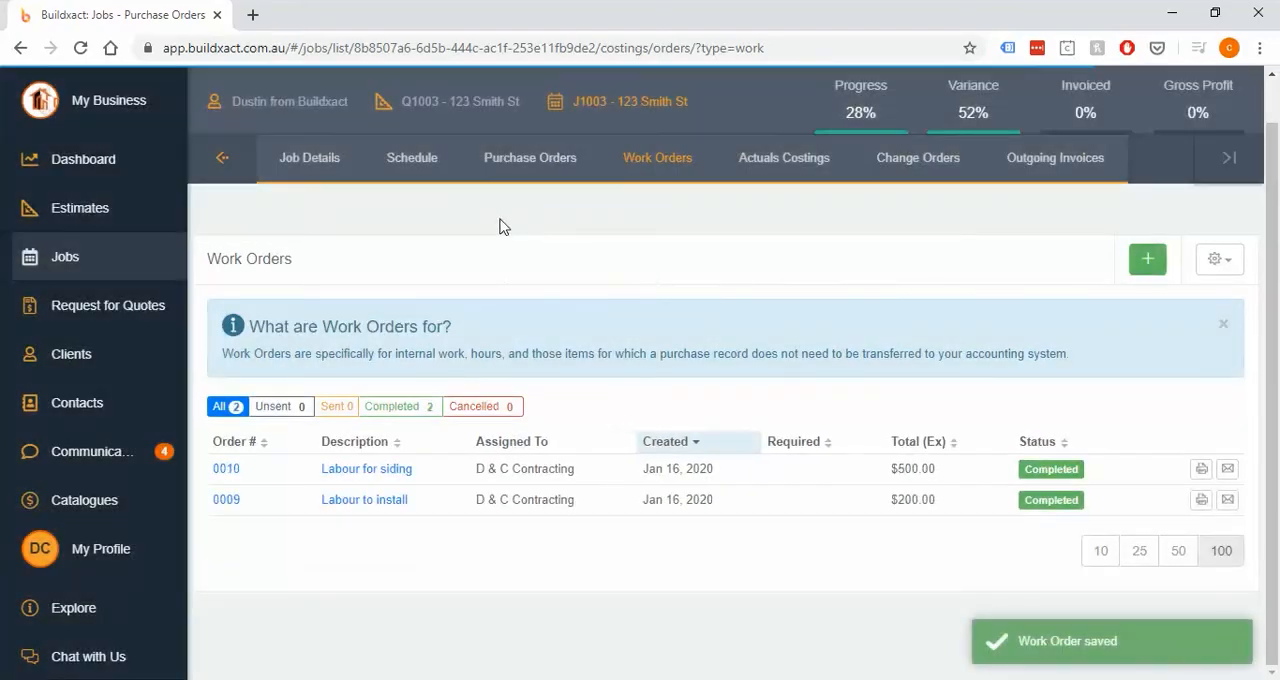
# - Open the Finishing Carpentry category in the job's actuals costings and examine the two workers' labour entries
pyautogui.click(751, 168)
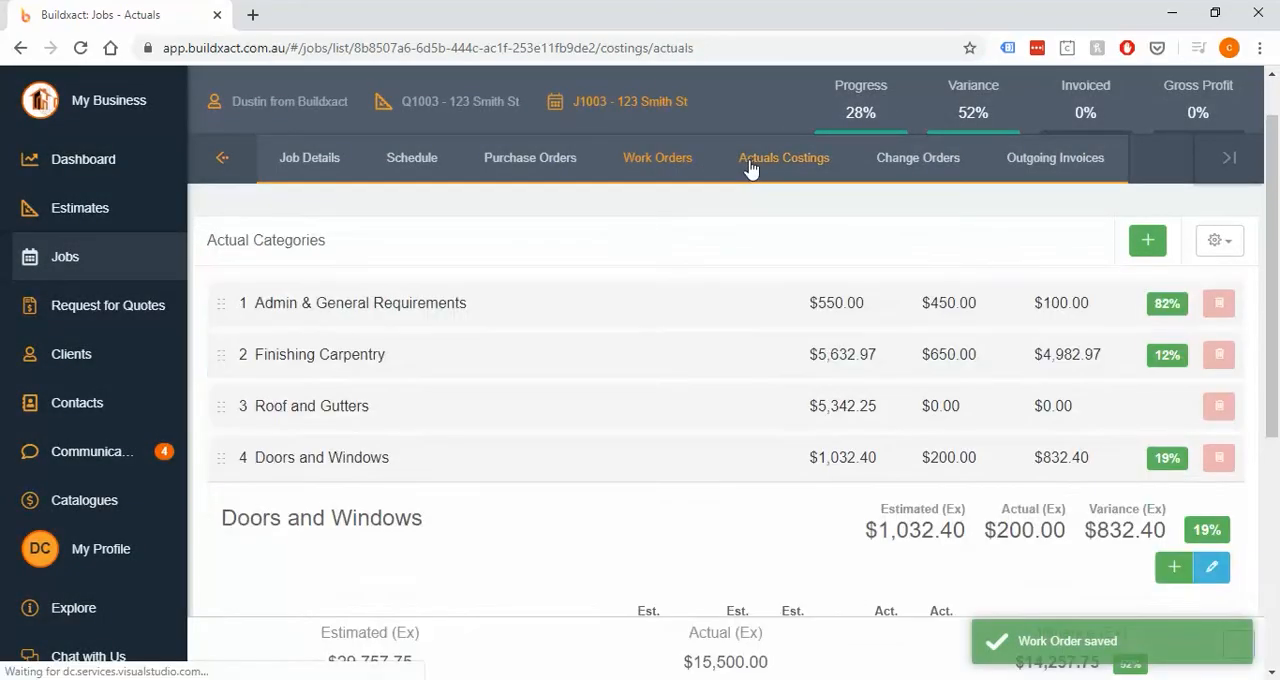
pyautogui.scroll(-3, 706, 194)
pyautogui.scroll(1, 680, 270)
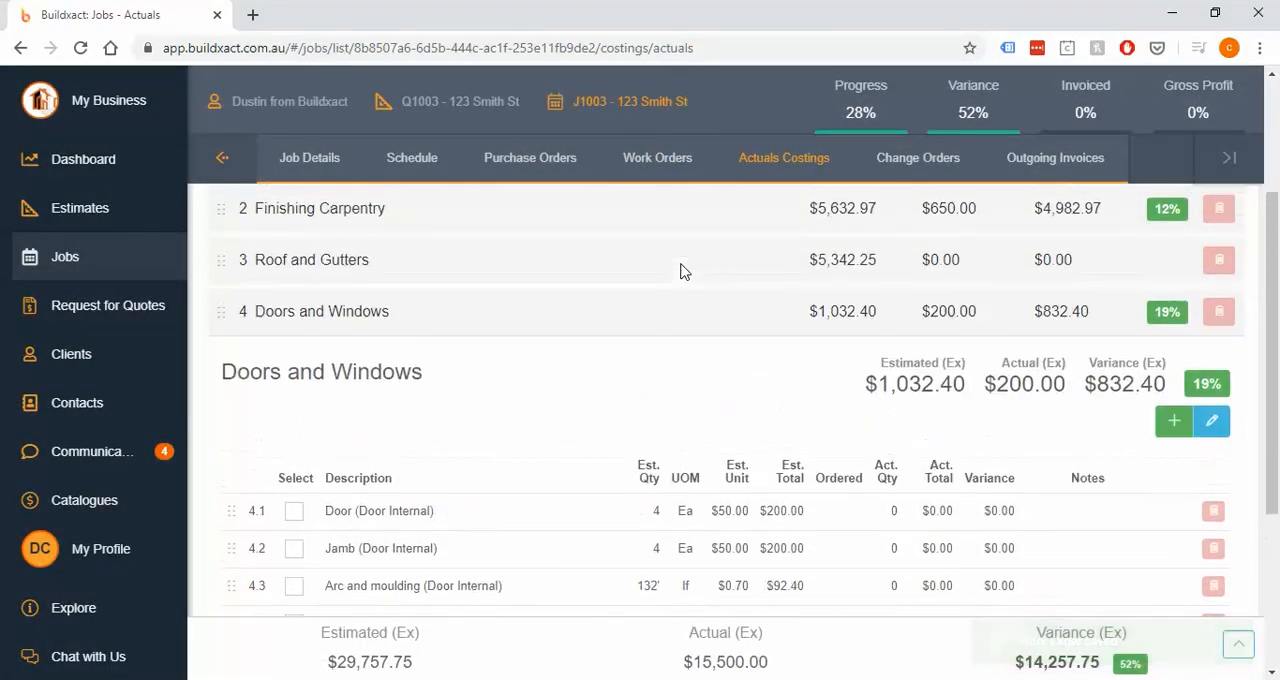
pyautogui.scroll(1, 580, 294)
pyautogui.click(551, 303)
pyautogui.scroll(-1, 585, 443)
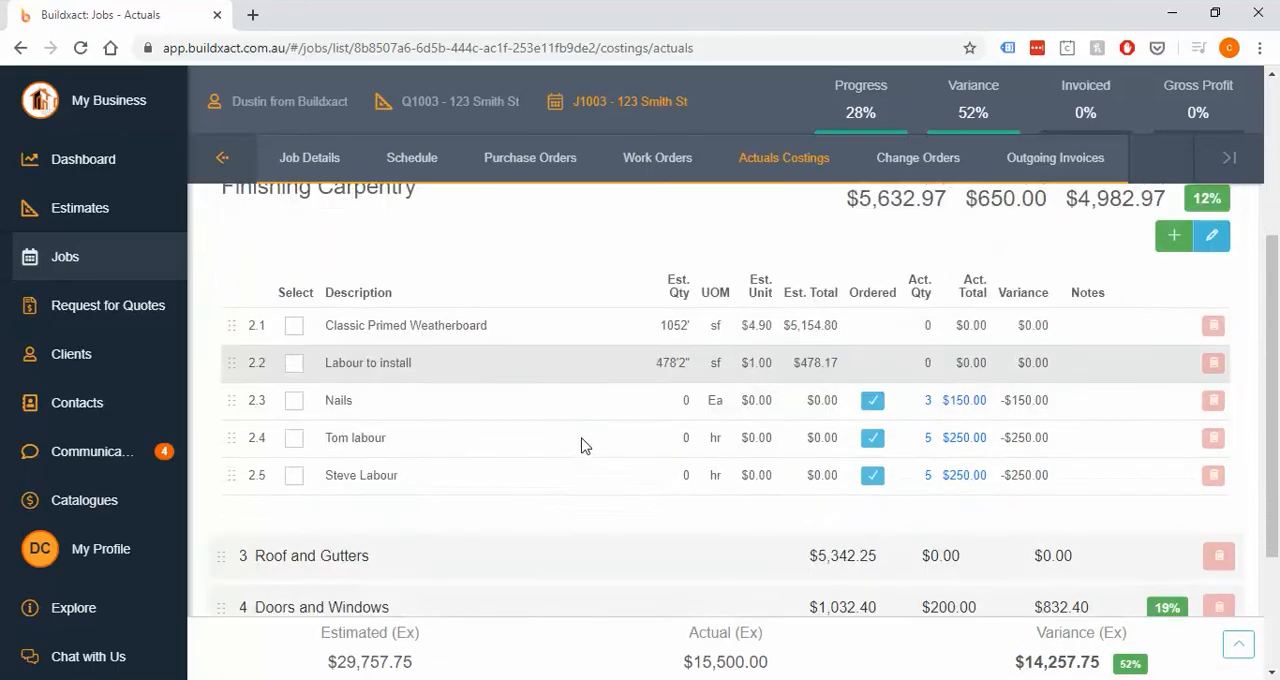
pyautogui.moveTo(583, 443); pyautogui.dragTo(1097, 490)
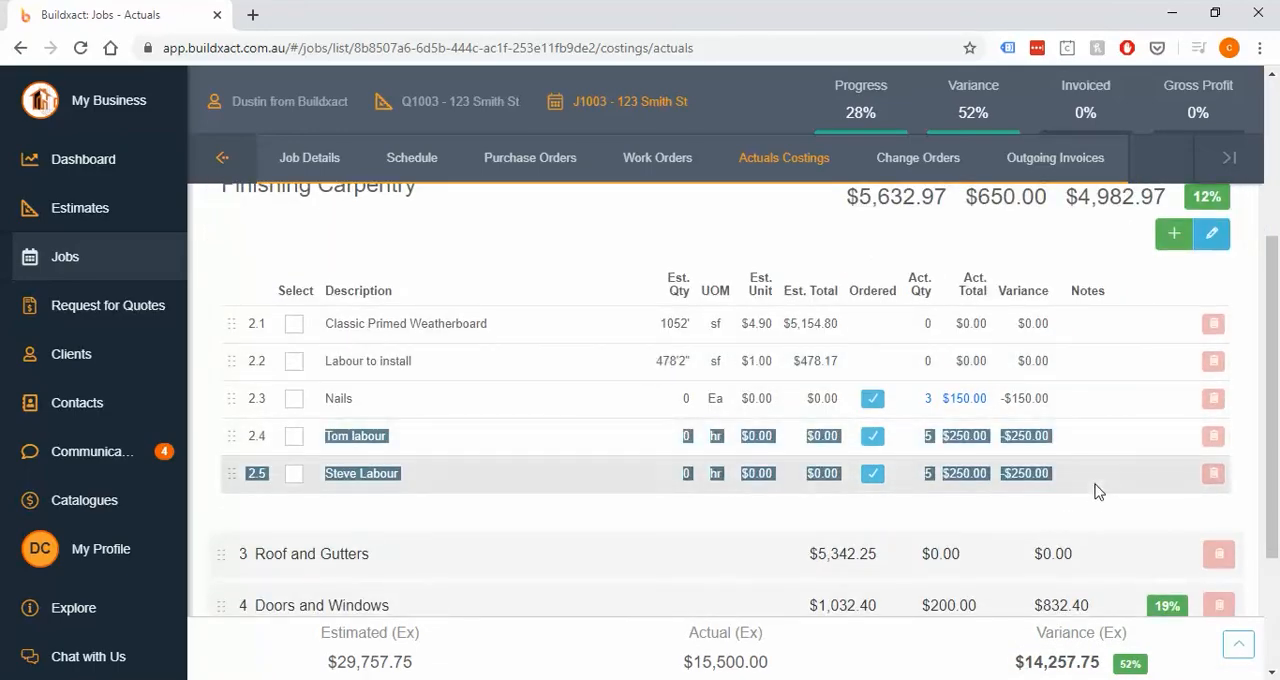
pyautogui.click(1093, 515)
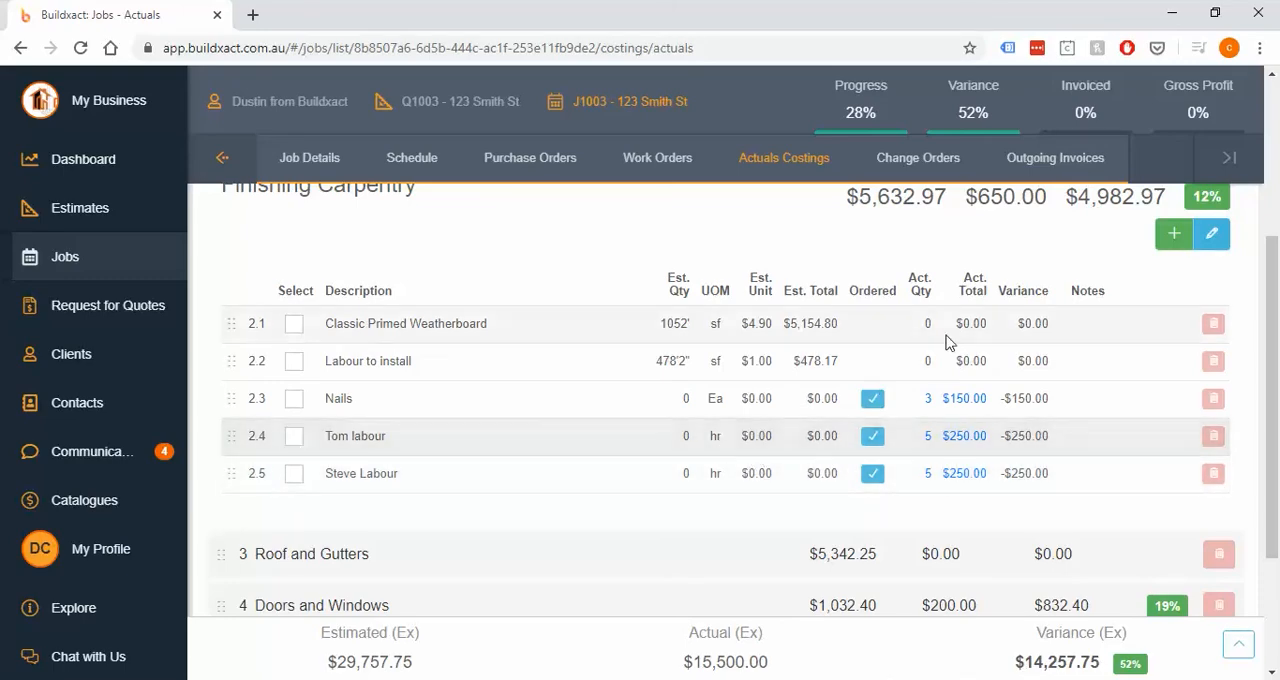
# - Review the Finishing Carpentry estimated, actual and variance totals, and switch to the workflow diagram image.png in Photos
pyautogui.scroll(1, 880, 337)
pyautogui.moveTo(846, 290); pyautogui.dragTo(1168, 291)
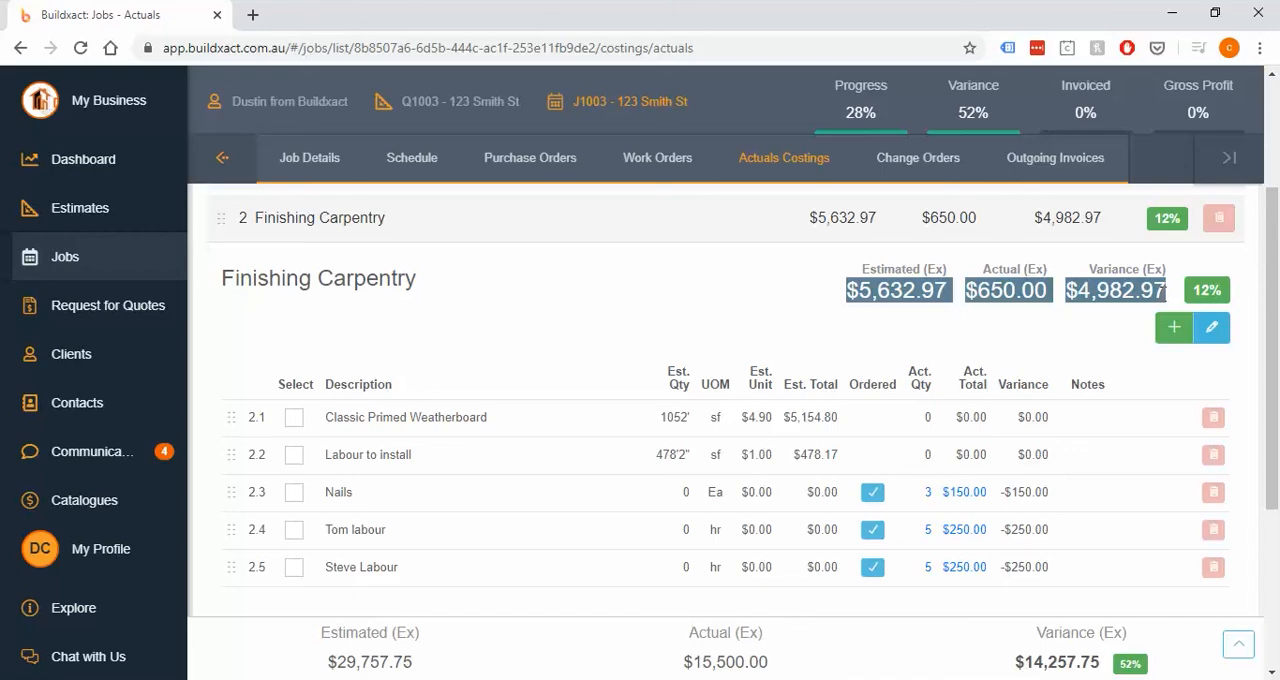
pyautogui.click(1070, 341)
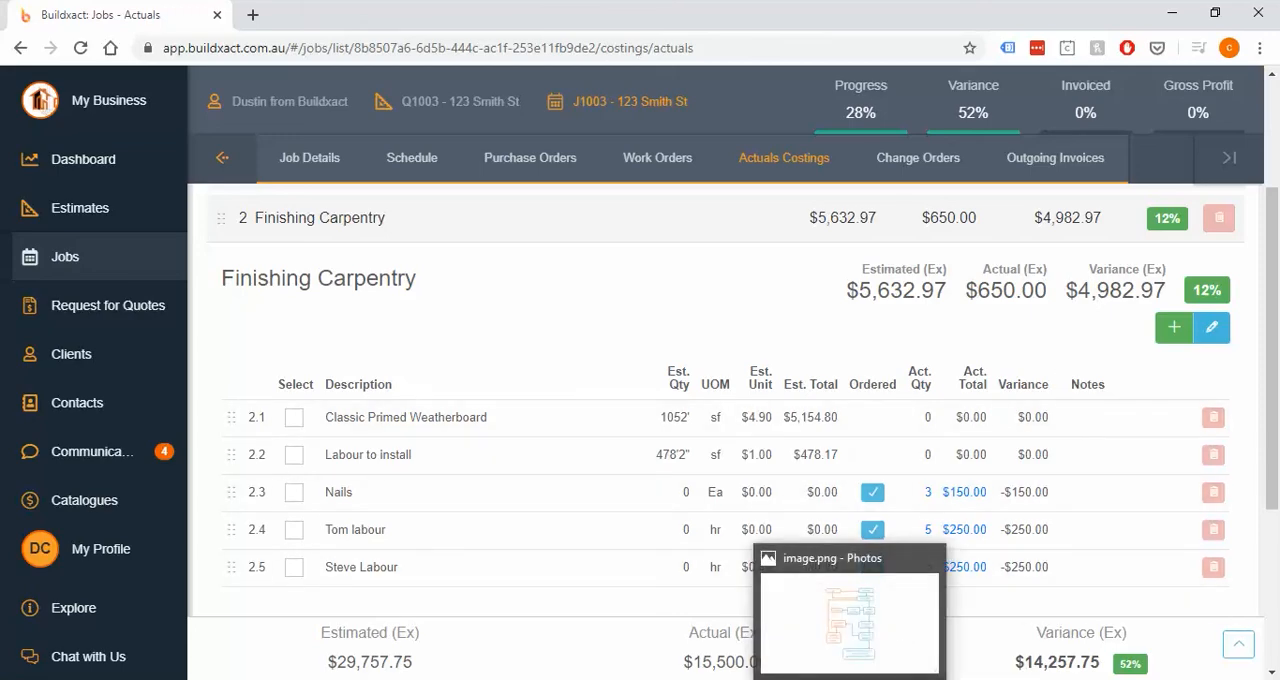
pyautogui.click(850, 679)
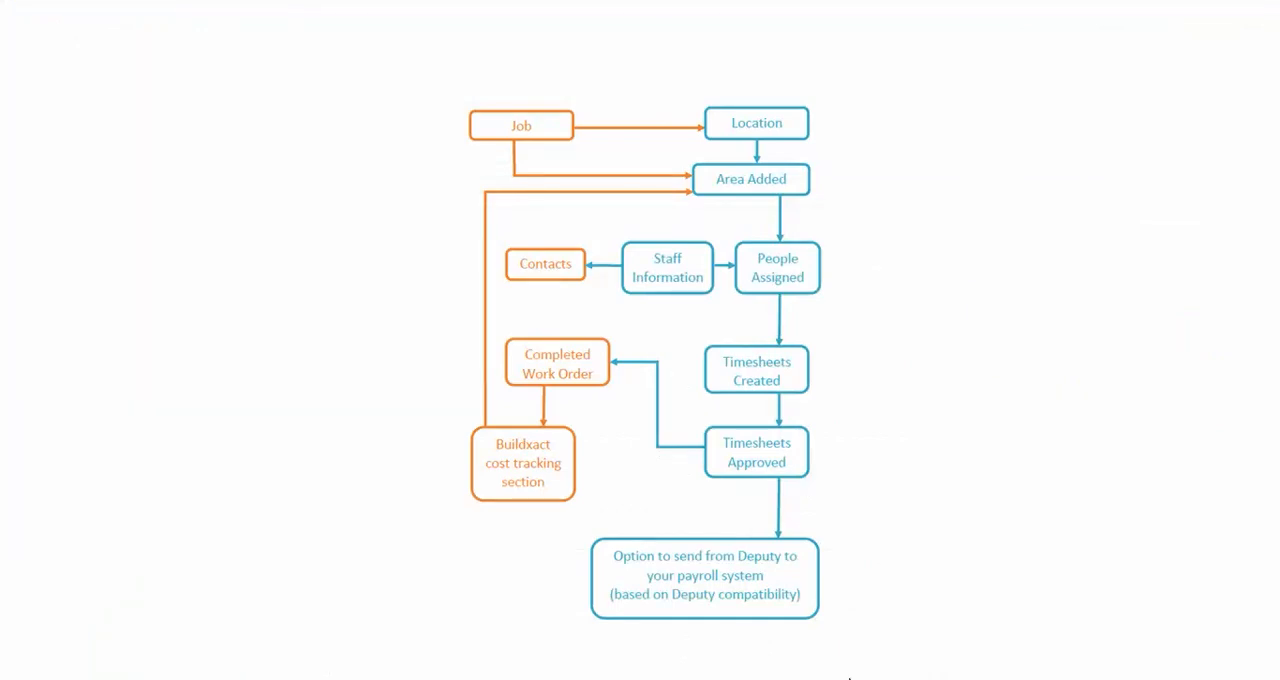